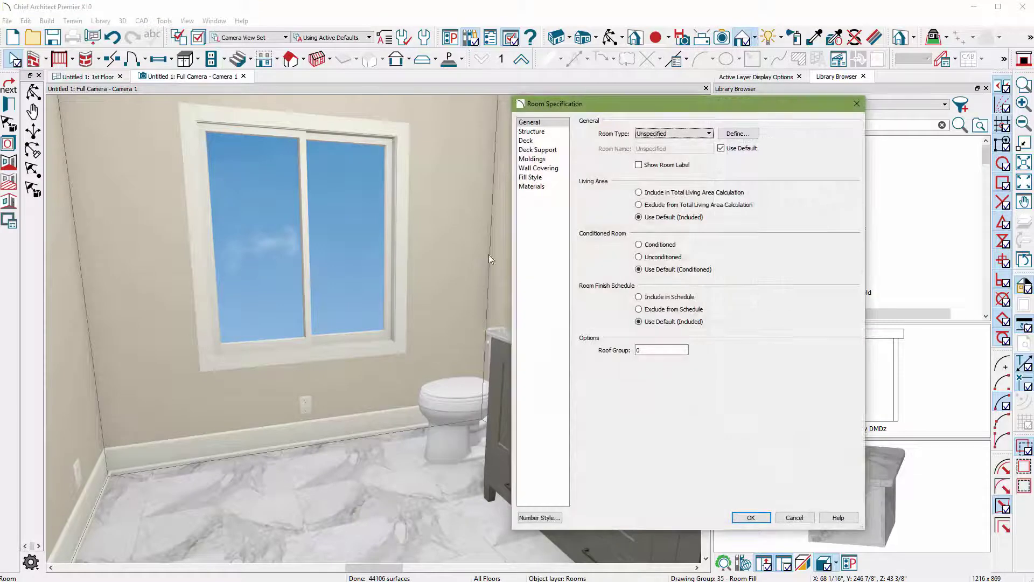
# Step: Override the floor default moldings for the room and add the CA-29 profile from the Chair Rail library
pyautogui.click(543, 160)
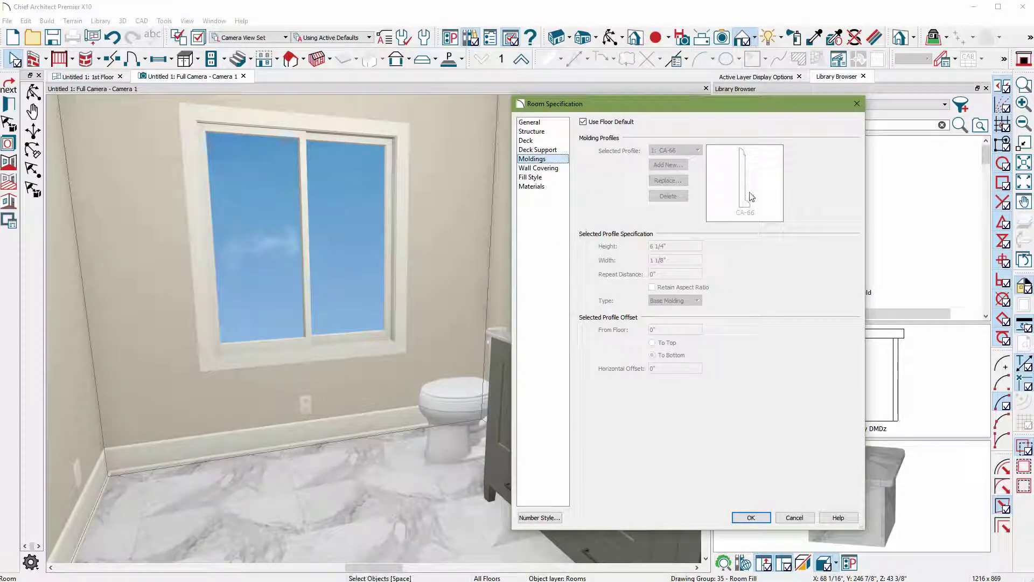
pyautogui.click(583, 122)
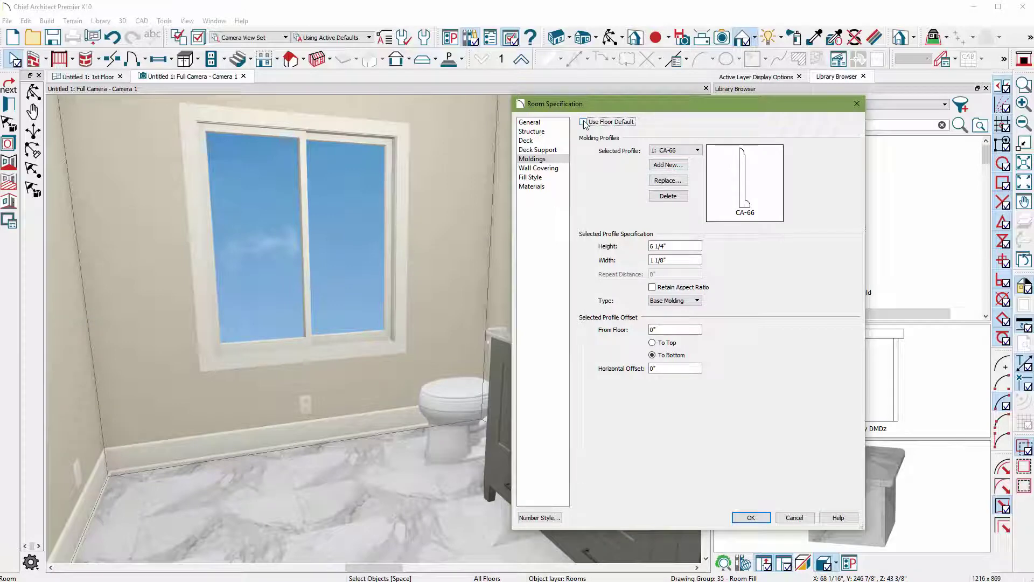
pyautogui.click(666, 181)
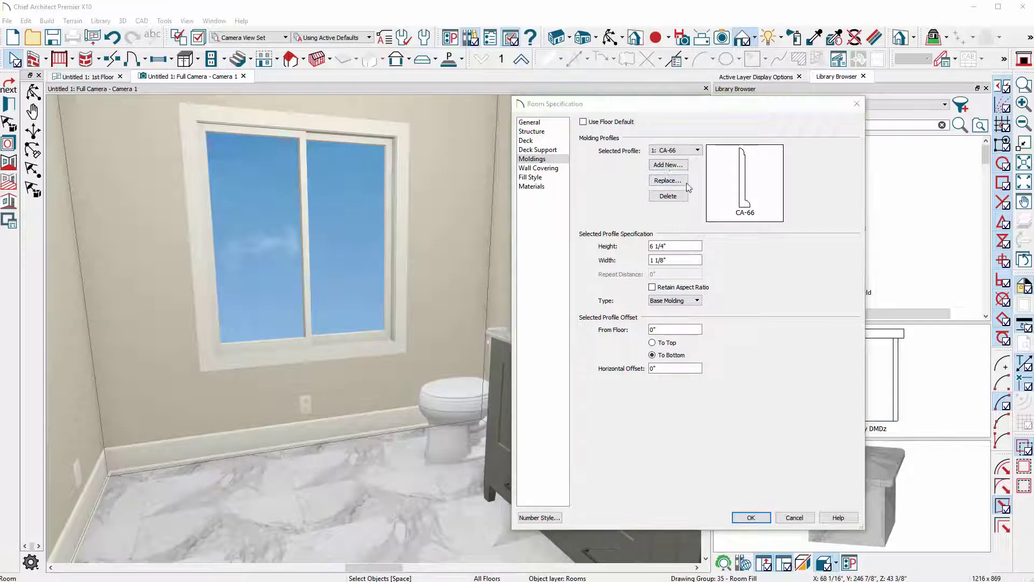
pyautogui.moveTo(579, 1); pyautogui.dragTo(456, 25)
pyautogui.click(165, 102)
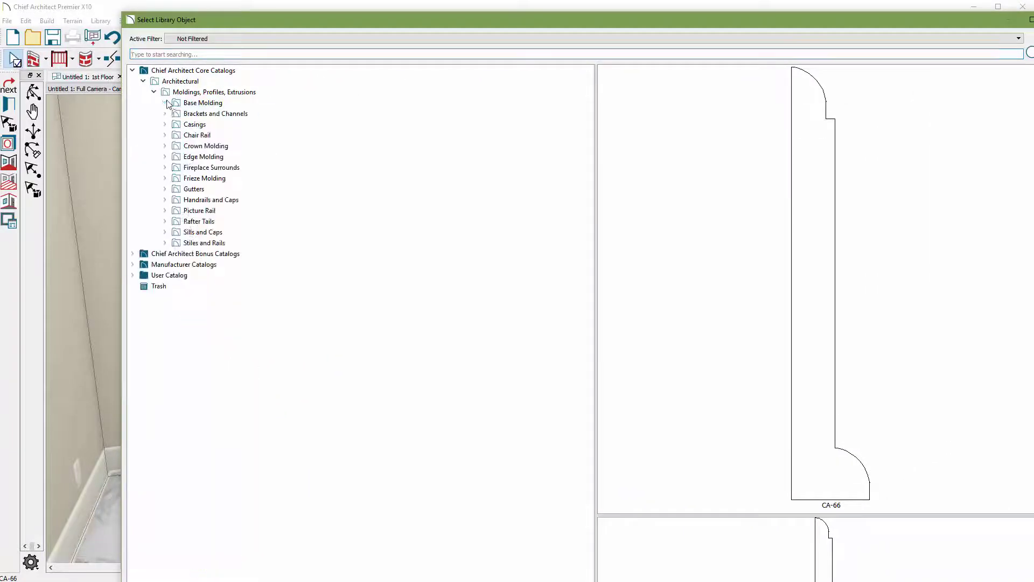
pyautogui.click(202, 135)
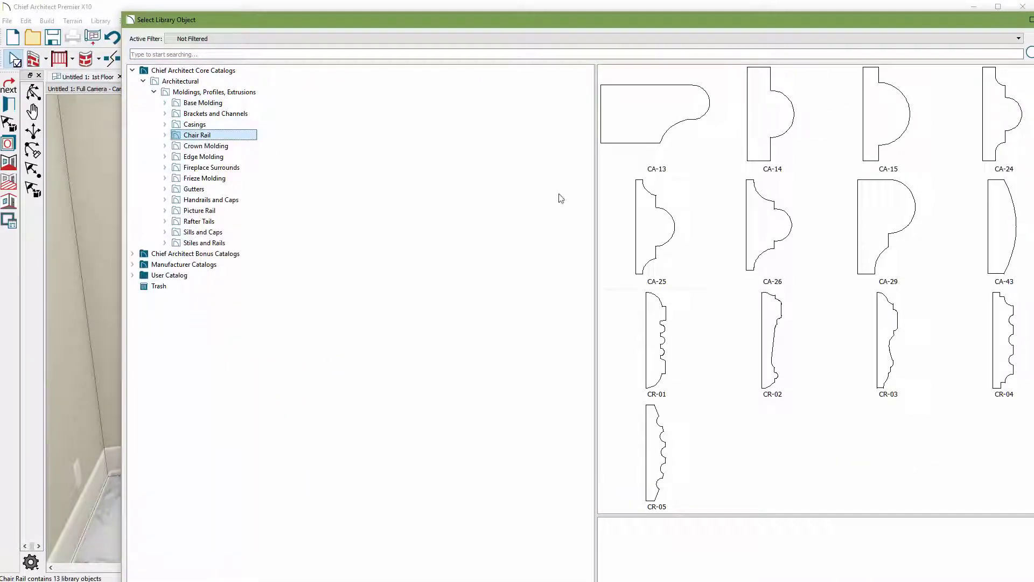
pyautogui.click(873, 242)
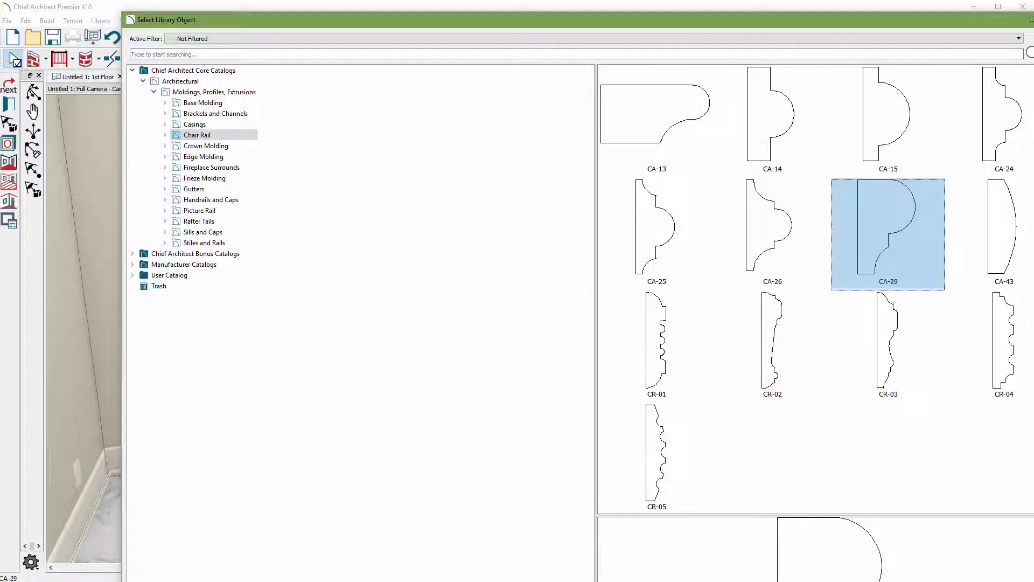
pyautogui.press('Return')
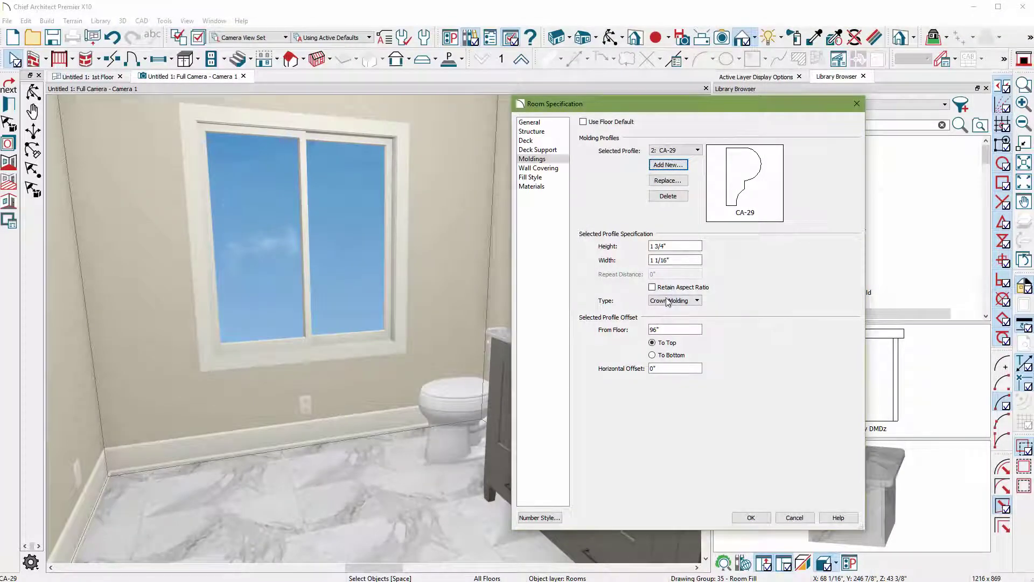
# Step: Set the CA-29 molding's type to Chair Rail, retain its aspect ratio, adjust its height and apply the room specification
pyautogui.click(668, 301)
pyautogui.click(666, 327)
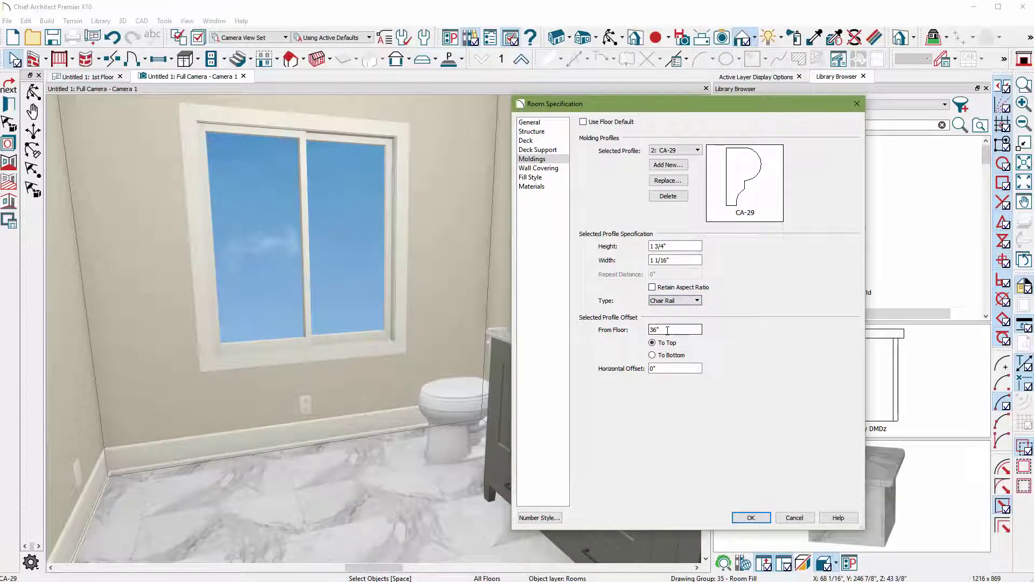
pyautogui.click(653, 288)
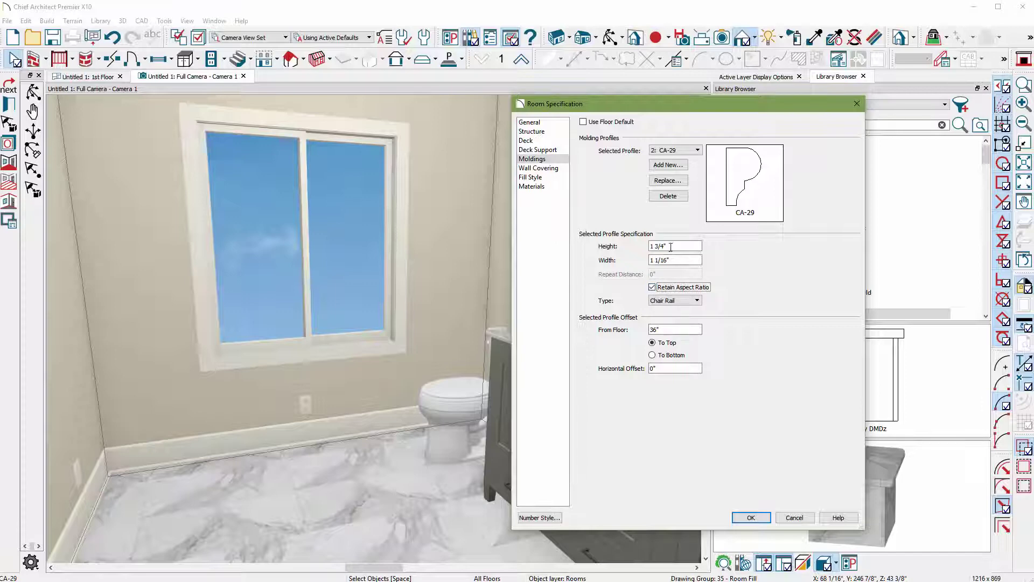
pyautogui.moveTo(675, 248); pyautogui.dragTo(601, 250)
pyautogui.click(750, 517)
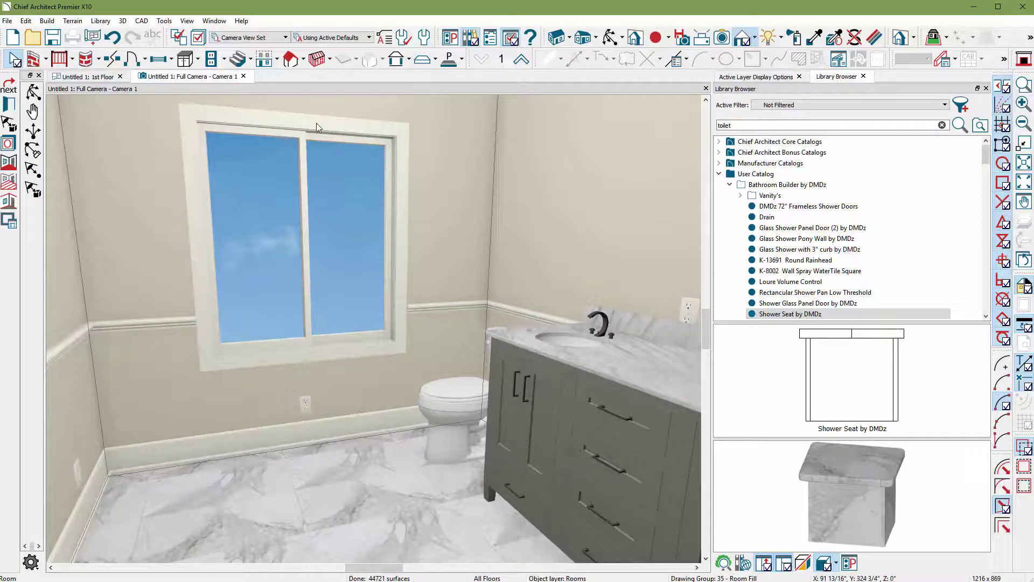
# Step: Draw a custom backsplash on the window wall and stretch its edges to fill the area between chair rail and base molding
pyautogui.click(198, 60)
pyautogui.click(205, 171)
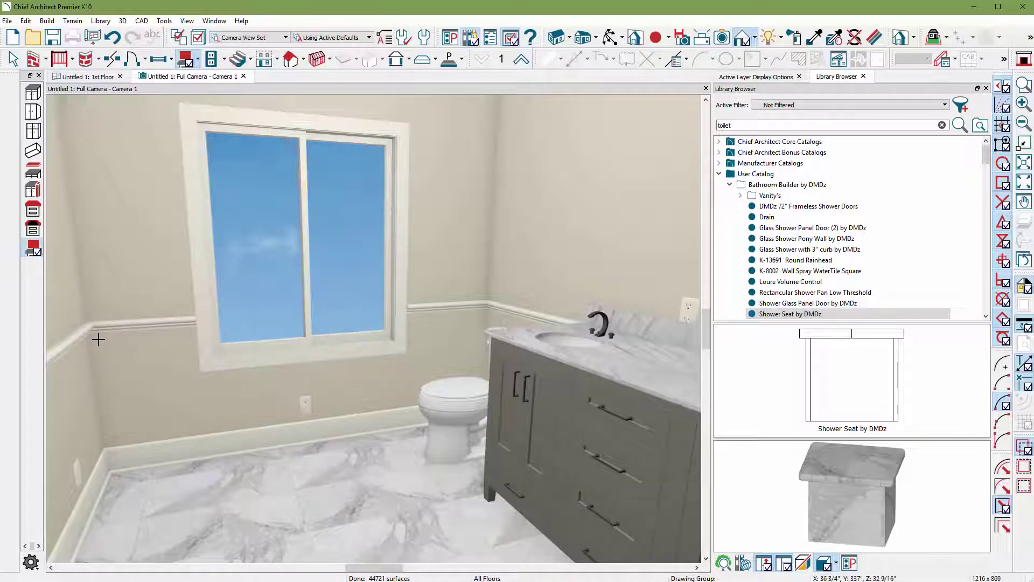
pyautogui.moveTo(98, 339); pyautogui.dragTo(482, 416)
pyautogui.moveTo(485, 375); pyautogui.dragTo(485, 375)
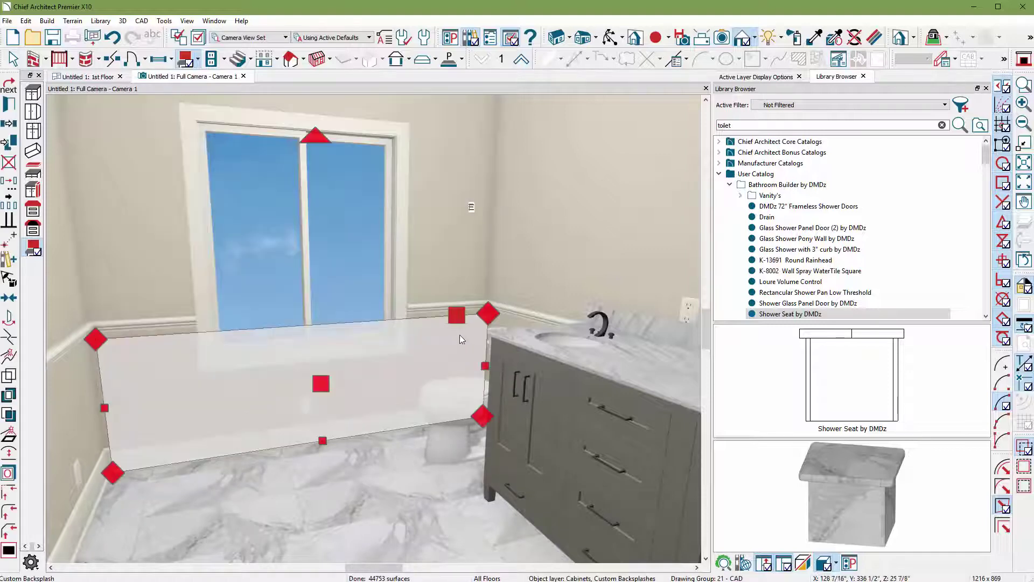
pyautogui.moveTo(451, 312); pyautogui.dragTo(451, 308)
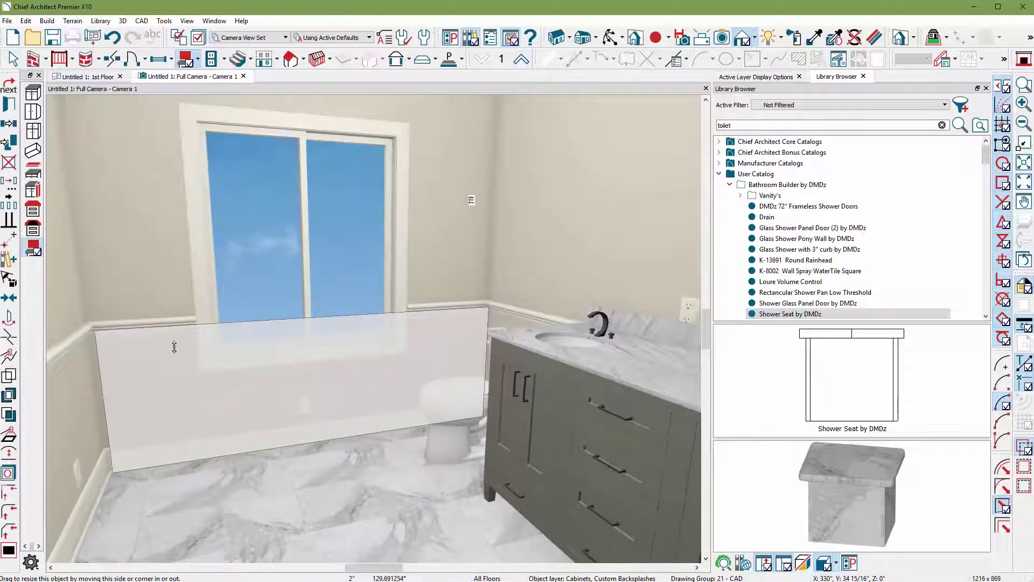
pyautogui.moveTo(174, 347); pyautogui.dragTo(174, 346)
pyautogui.moveTo(104, 404); pyautogui.dragTo(181, 374)
# Step: Make the window wall's custom backsplash cut the finish layers of its parent object
pyautogui.click(609, 38)
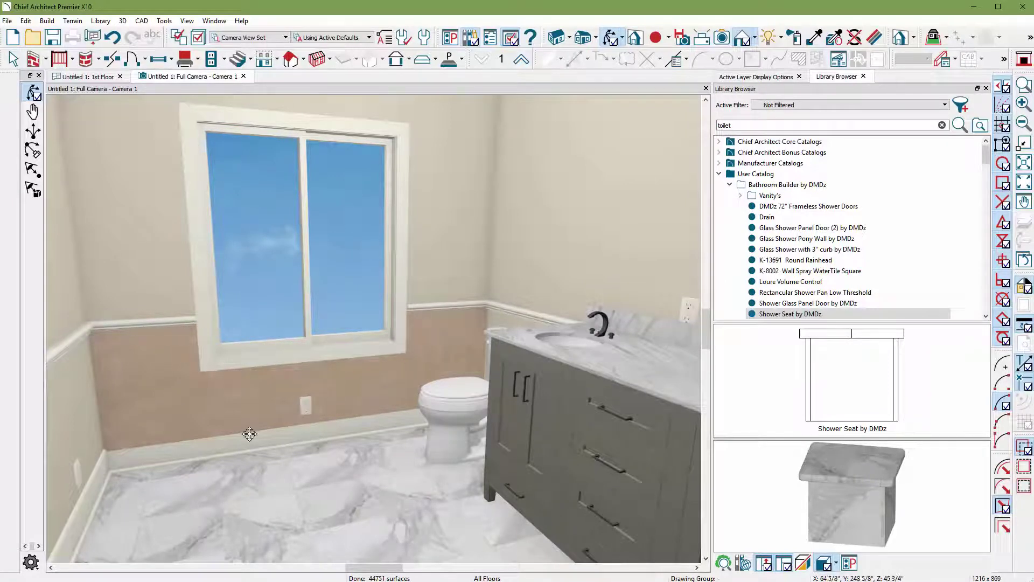
pyautogui.press('space')
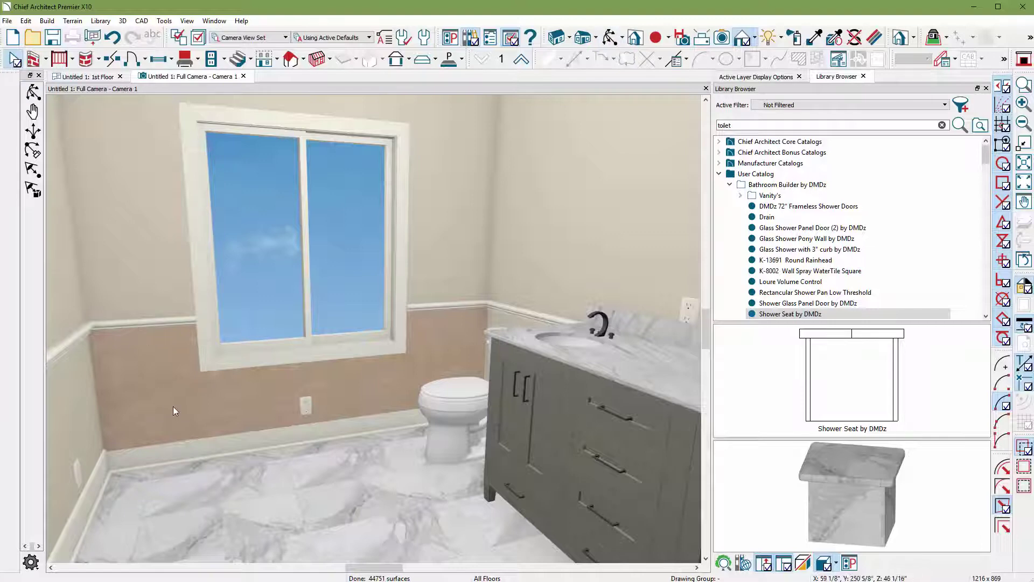
pyautogui.doubleClick(169, 389)
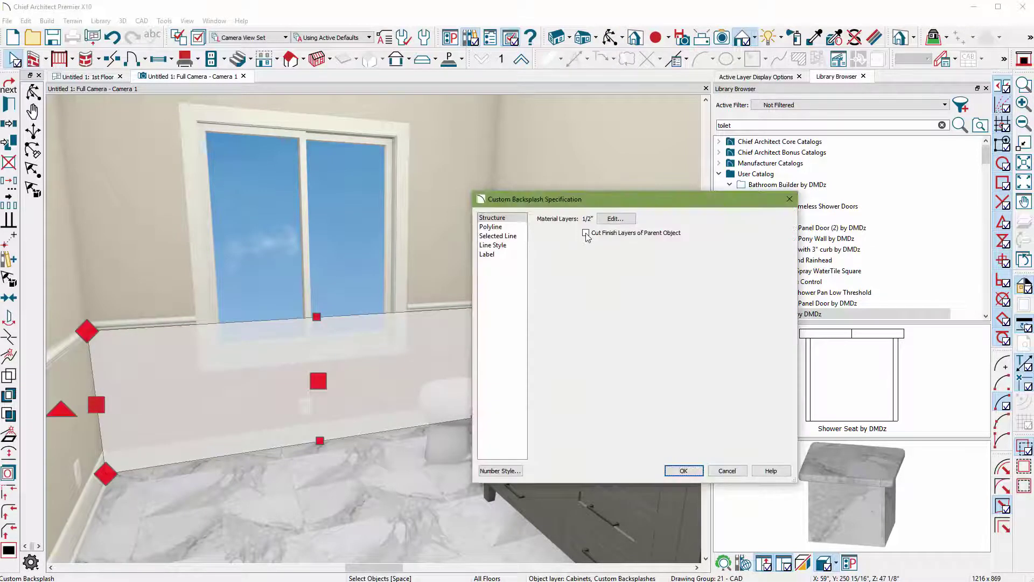
pyautogui.click(586, 233)
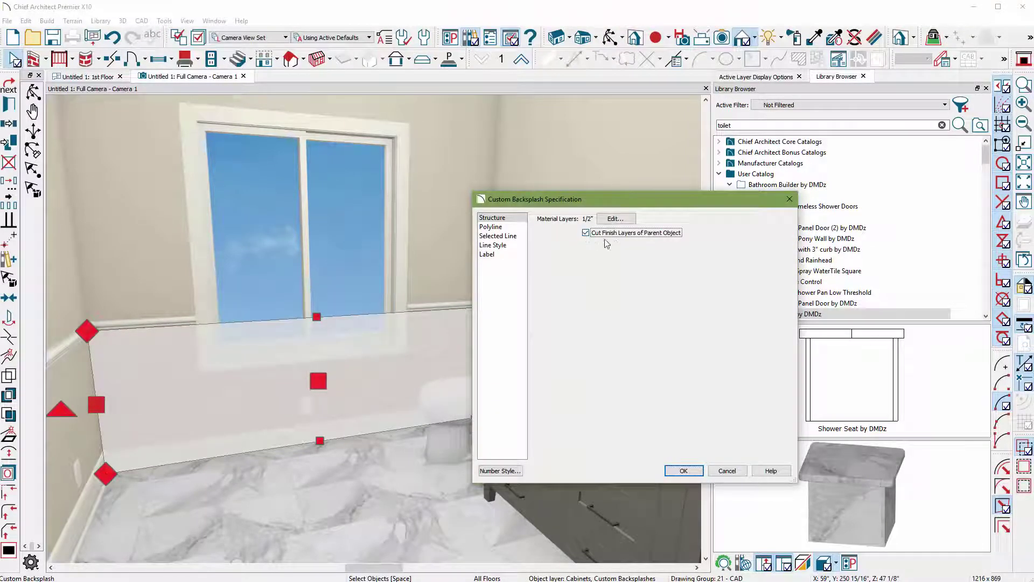
pyautogui.click(684, 470)
pyautogui.press('Escape')
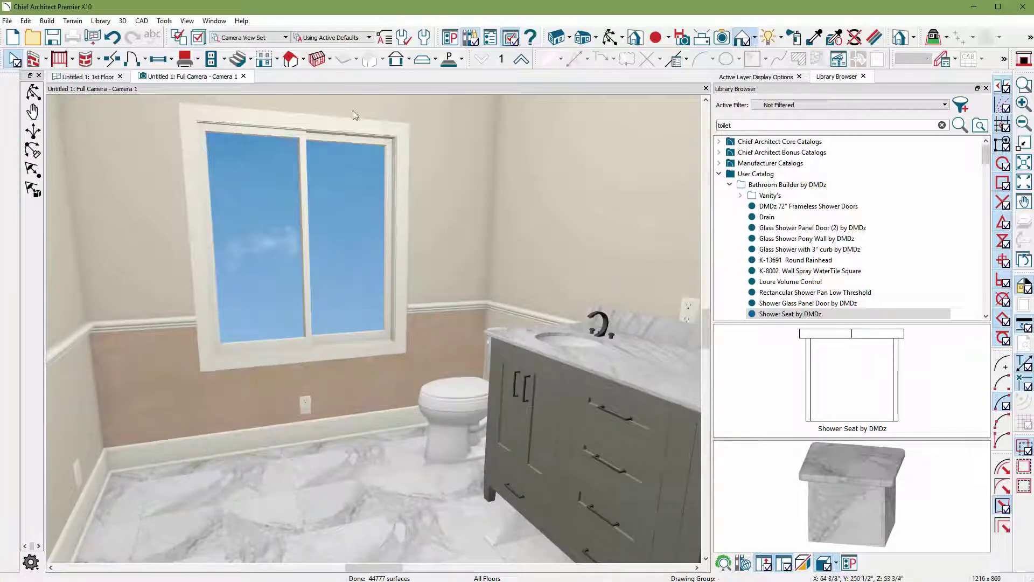
# Step: Draw a custom backsplash on the wall beside the door and extend it to the chair rail and door casing
pyautogui.click(610, 37)
pyautogui.scroll(3, 365, 357)
pyautogui.moveTo(411, 317); pyautogui.dragTo(307, 255)
pyautogui.click(185, 59)
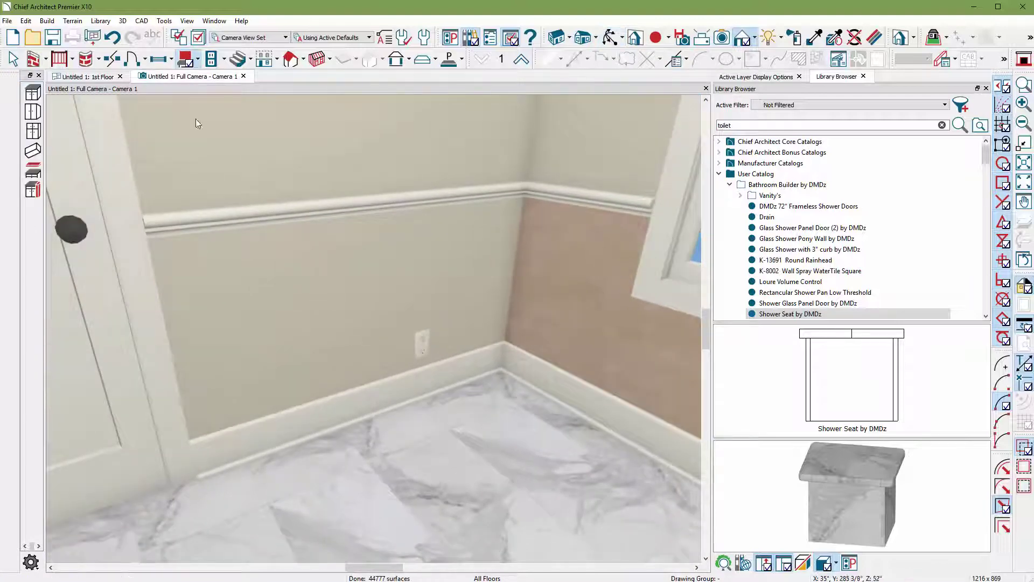
pyautogui.moveTo(194, 253); pyautogui.dragTo(511, 354)
pyautogui.click(506, 215)
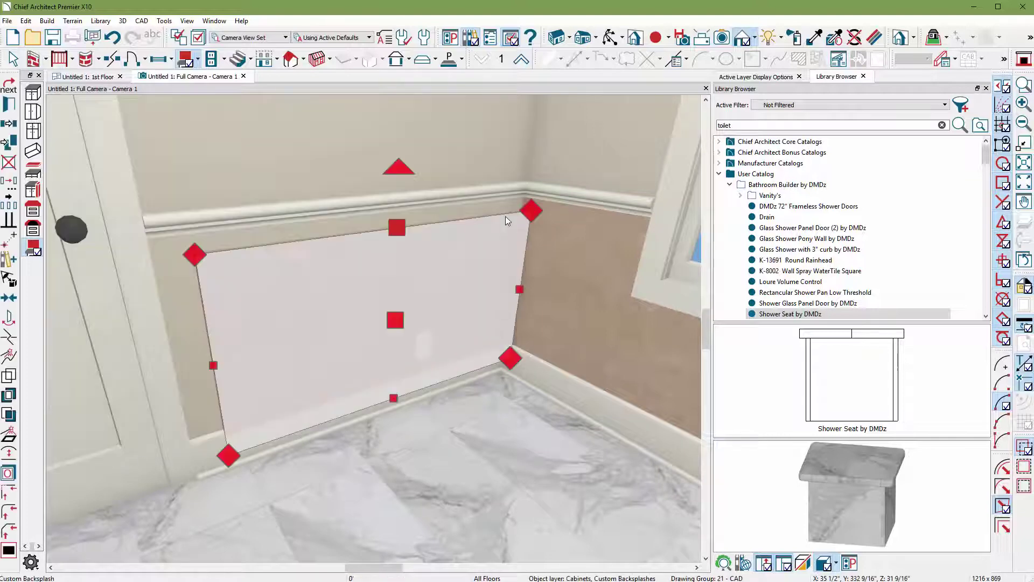
pyautogui.moveTo(404, 223); pyautogui.dragTo(380, 238)
pyautogui.moveTo(211, 361); pyautogui.dragTo(162, 352)
# Step: Make the custom backsplash beside the door cut the finish layers of its parent object
pyautogui.doubleClick(333, 308)
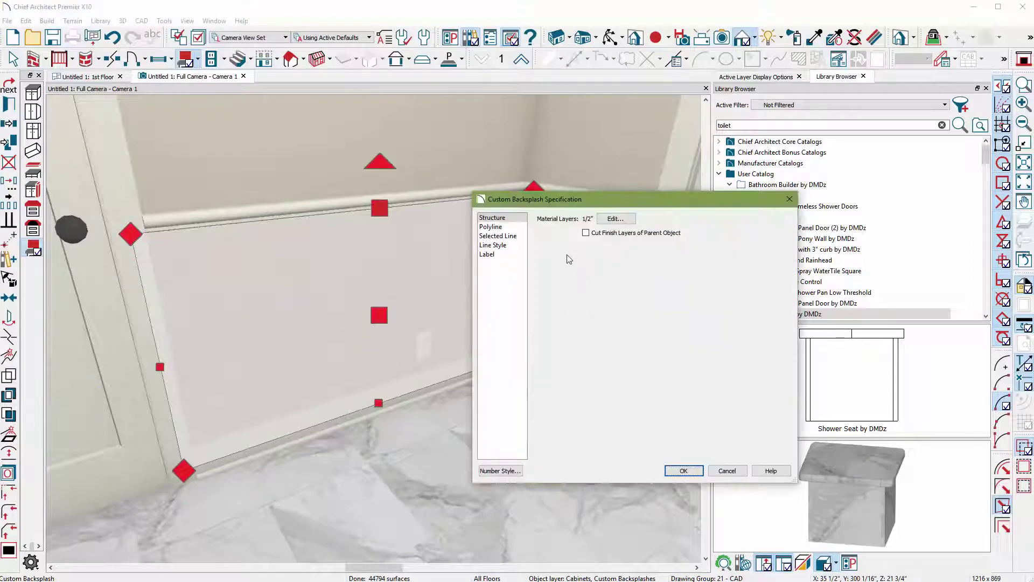
pyautogui.click(597, 236)
pyautogui.click(683, 470)
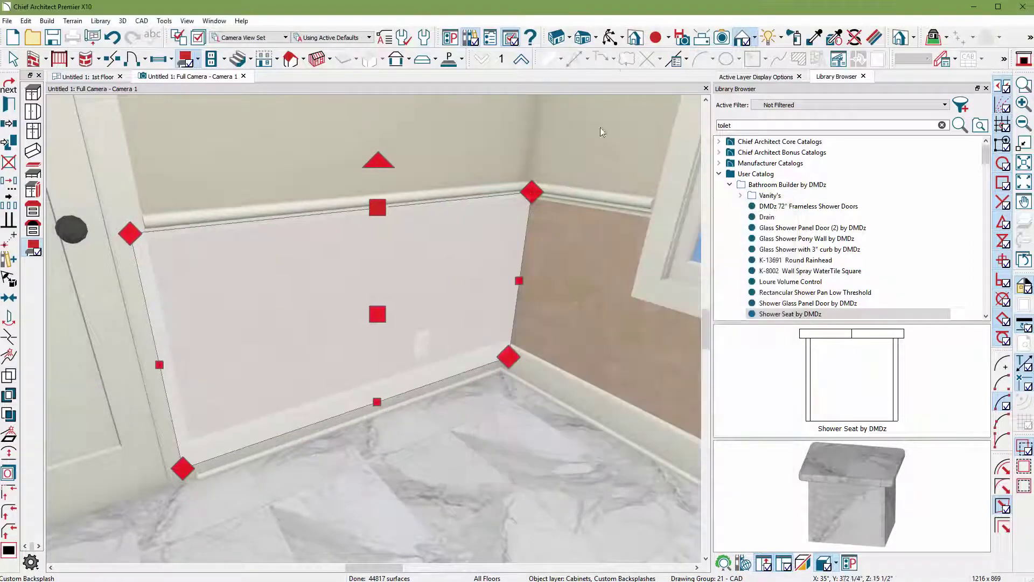
# Step: Draw a custom backsplash below the chair rail on the wall behind the toilet, reaching toward the vanity
pyautogui.click(610, 39)
pyautogui.scroll(-3, 345, 291)
pyautogui.moveTo(247, 360); pyautogui.dragTo(534, 340)
pyautogui.scroll(3, 211, 272)
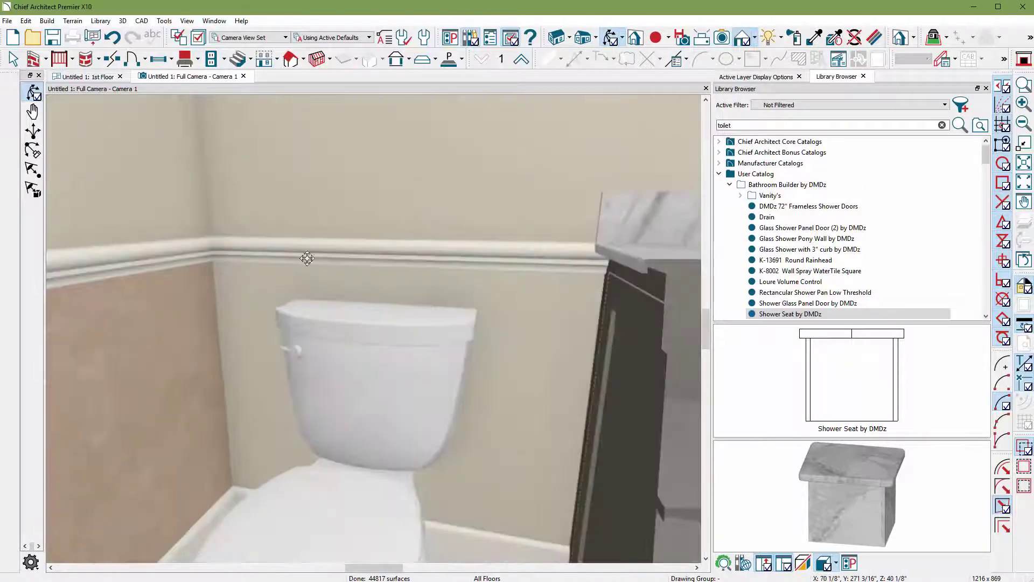
pyautogui.scroll(-1, 449, 242)
pyautogui.click(185, 58)
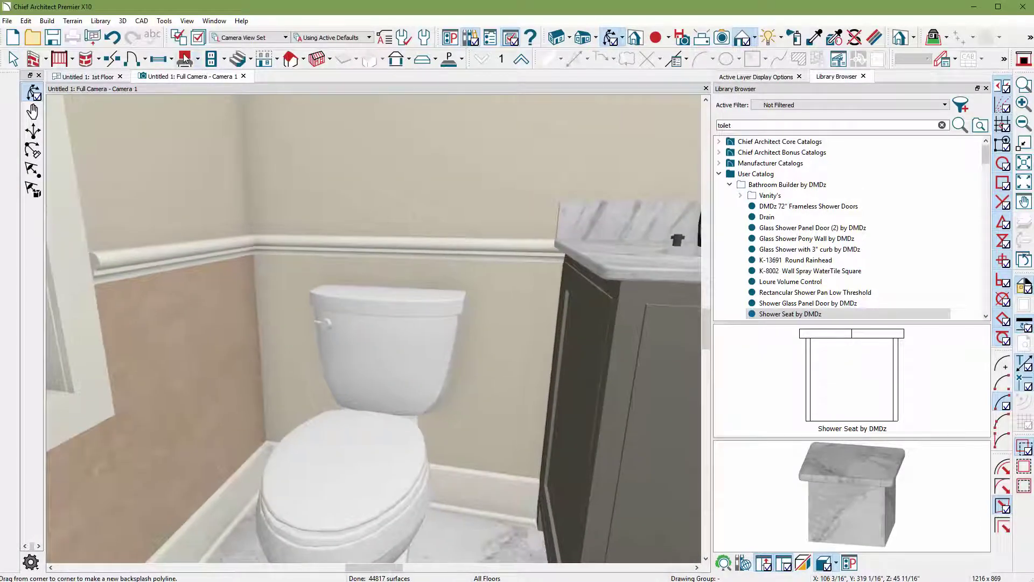
pyautogui.moveTo(262, 264); pyautogui.dragTo(517, 420)
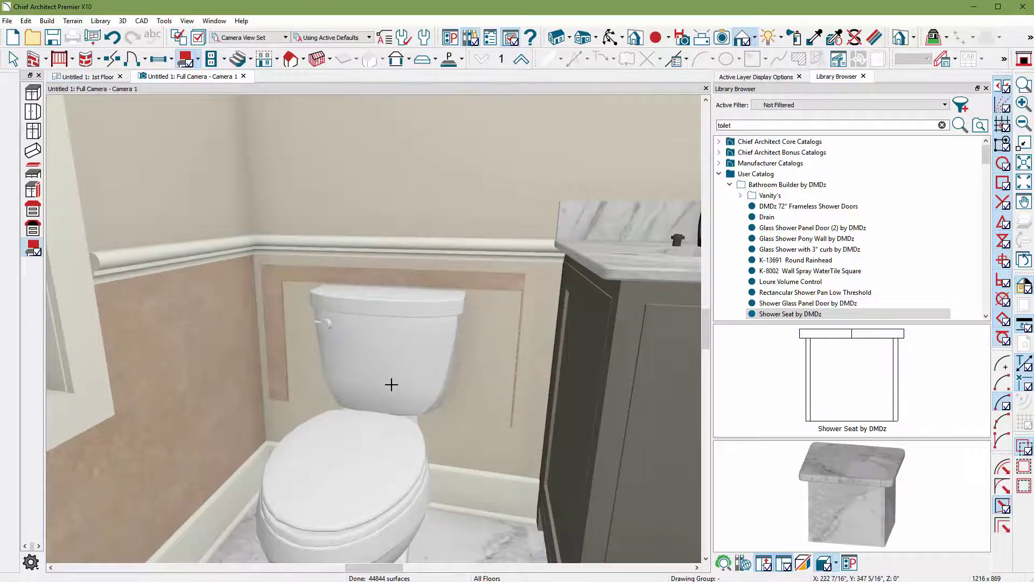
# Step: Move the toilet slightly away from the wall in the floor plan and return to the camera view
pyautogui.click(99, 78)
pyautogui.scroll(4, 428, 219)
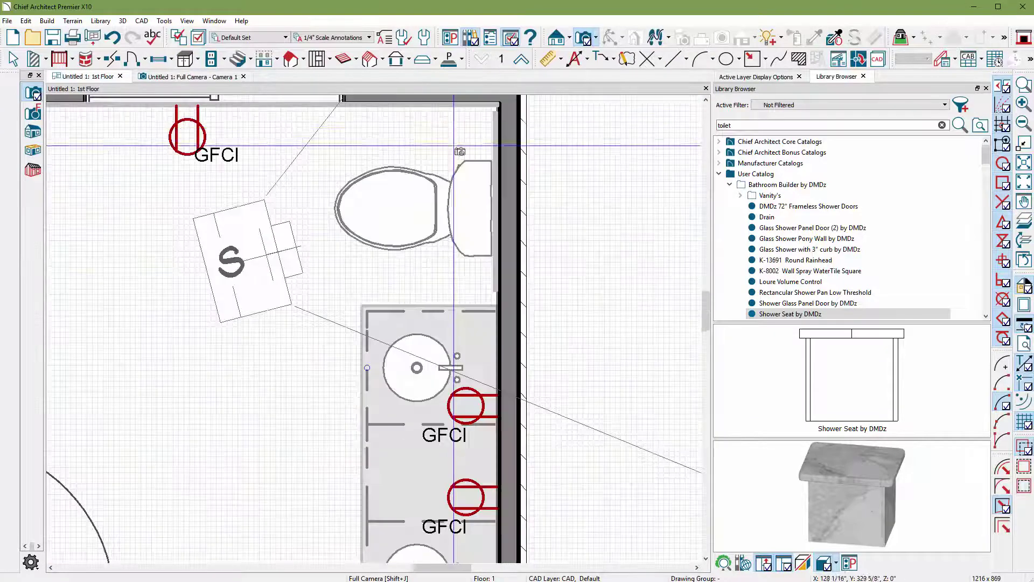
pyautogui.click(428, 219)
pyautogui.press('Left')
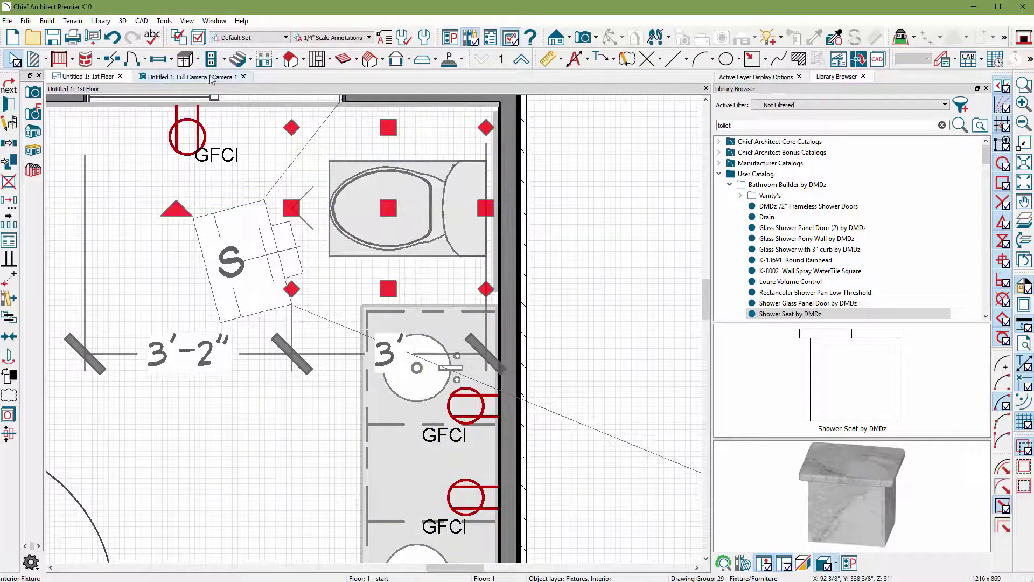
pyautogui.press('space')
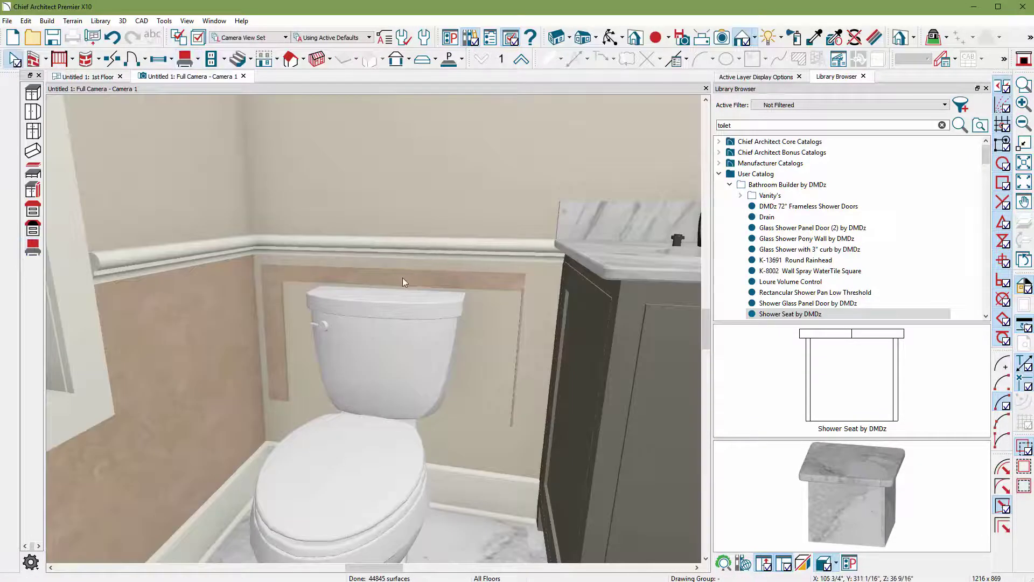
# Step: Delete the custom backsplash behind the toilet
pyautogui.click(402, 277)
pyautogui.press('Delete')
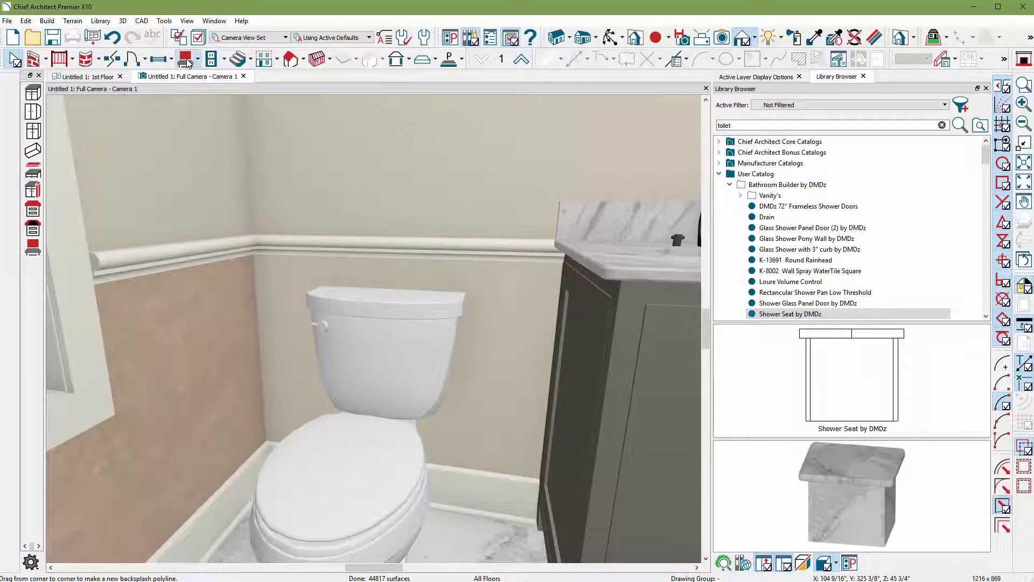
# Step: Draw a narrow custom backsplash strip above the toilet tank and make it cut the parent object's finish layers
pyautogui.press('space')
pyautogui.moveTo(270, 265); pyautogui.dragTo(481, 289)
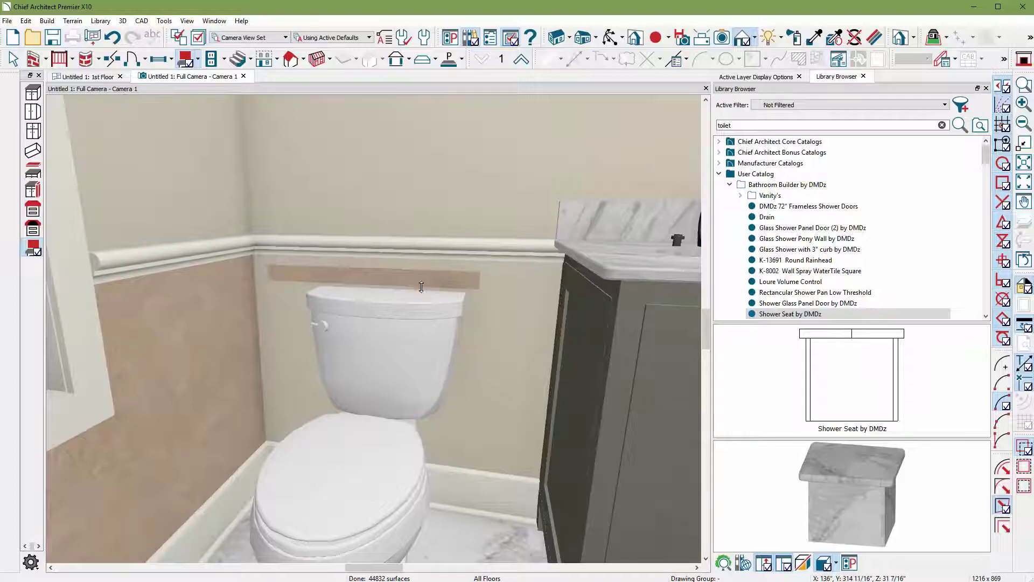
pyautogui.click(422, 286)
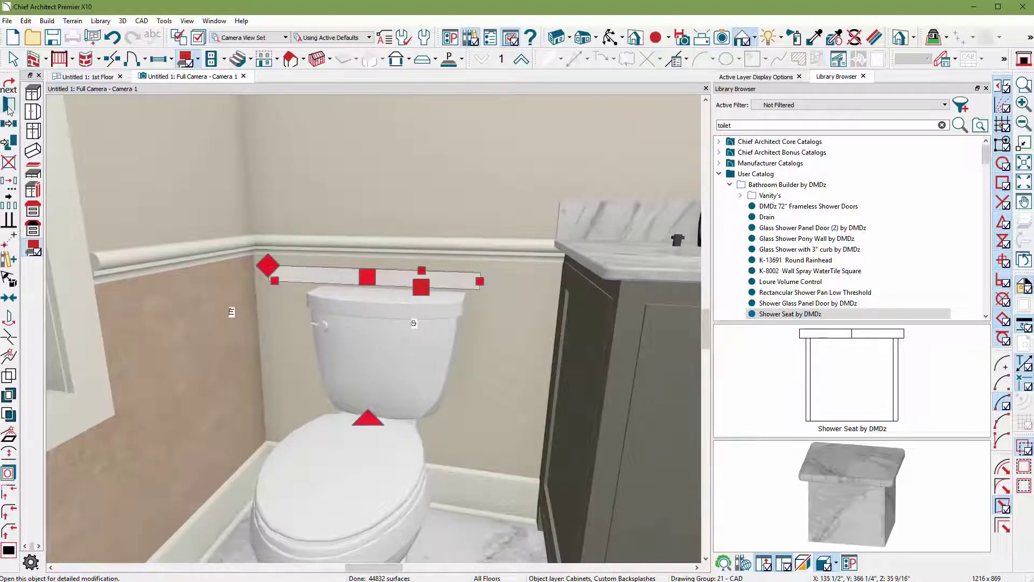
pyautogui.click(8, 107)
pyautogui.click(599, 233)
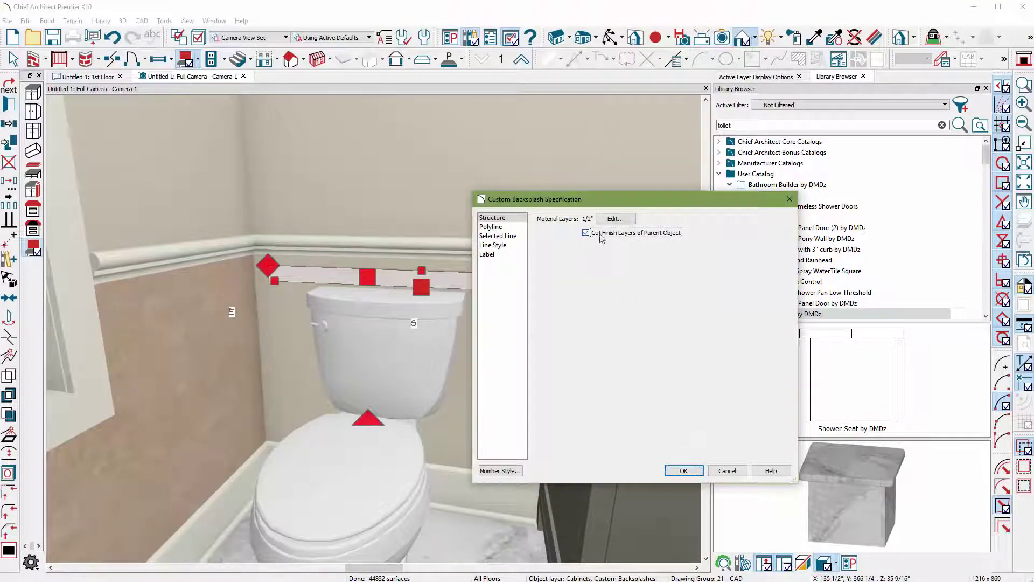
pyautogui.click(680, 470)
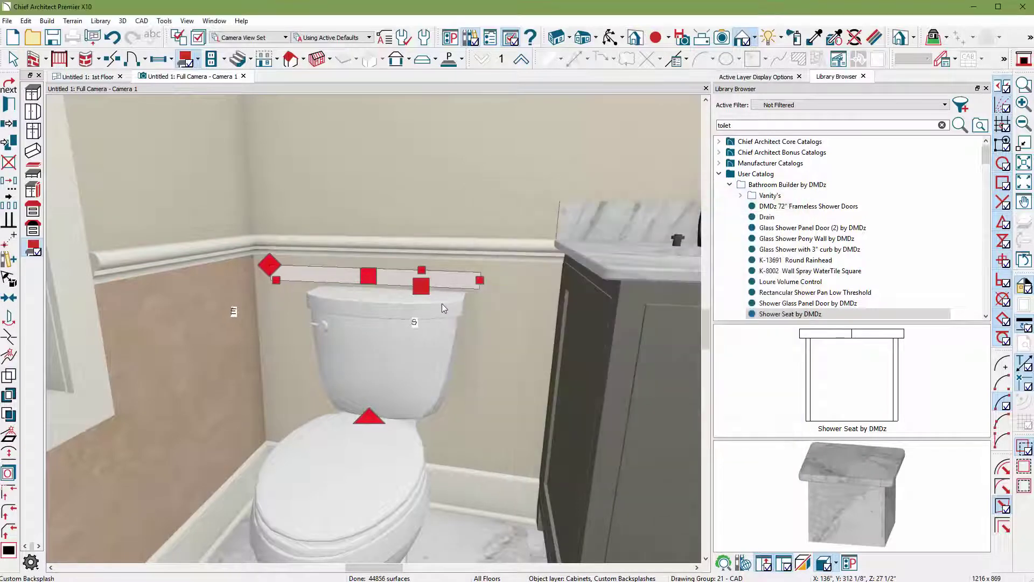
# Step: Stretch the custom backsplash behind the toilet to fill the wall from baseboard to chair rail, between the room corner and the vanity
pyautogui.moveTo(421, 285); pyautogui.dragTo(422, 476)
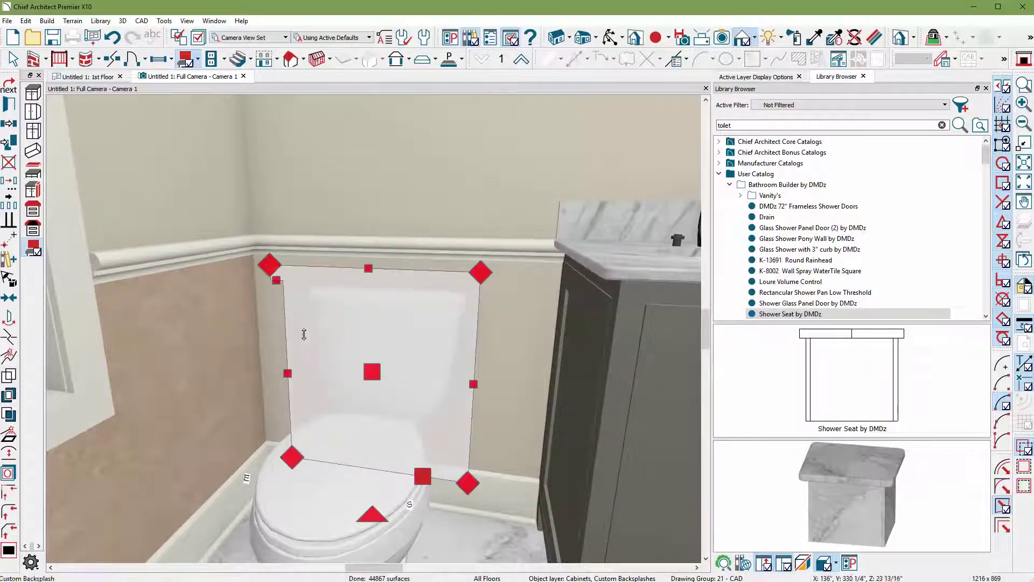
pyautogui.moveTo(288, 383); pyautogui.dragTo(250, 375)
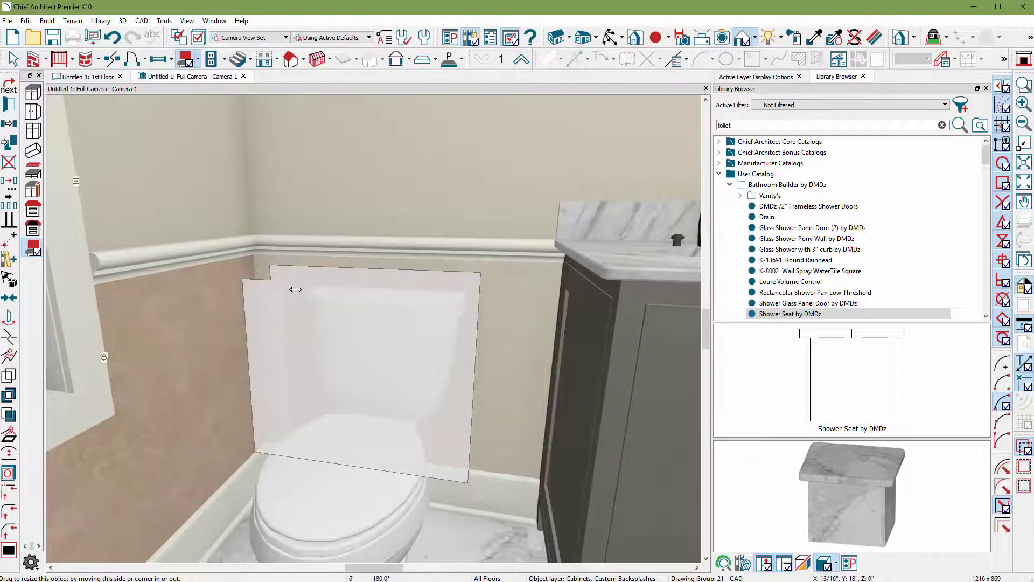
pyautogui.moveTo(295, 289); pyautogui.dragTo(349, 263)
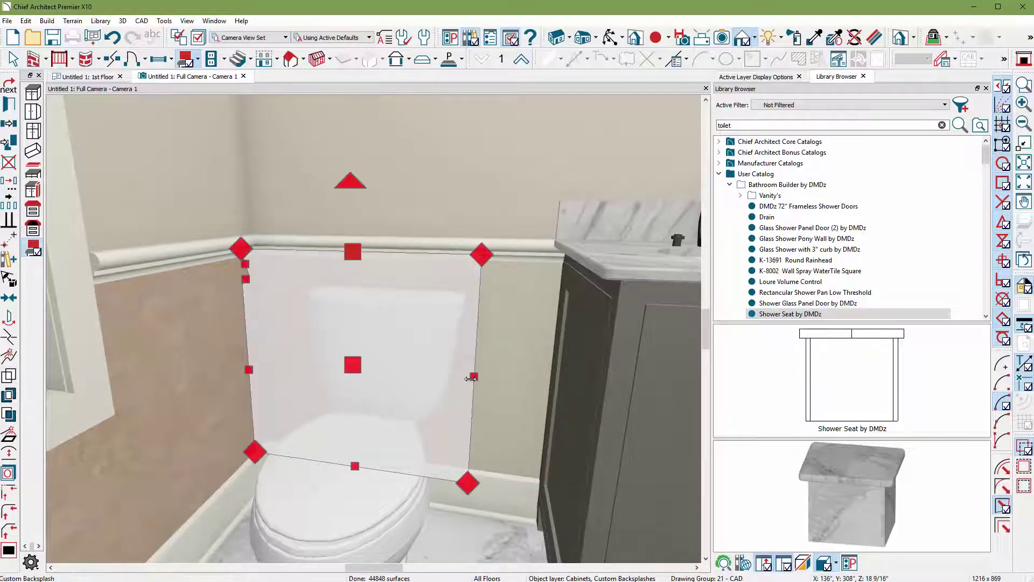
pyautogui.moveTo(471, 379); pyautogui.dragTo(564, 371)
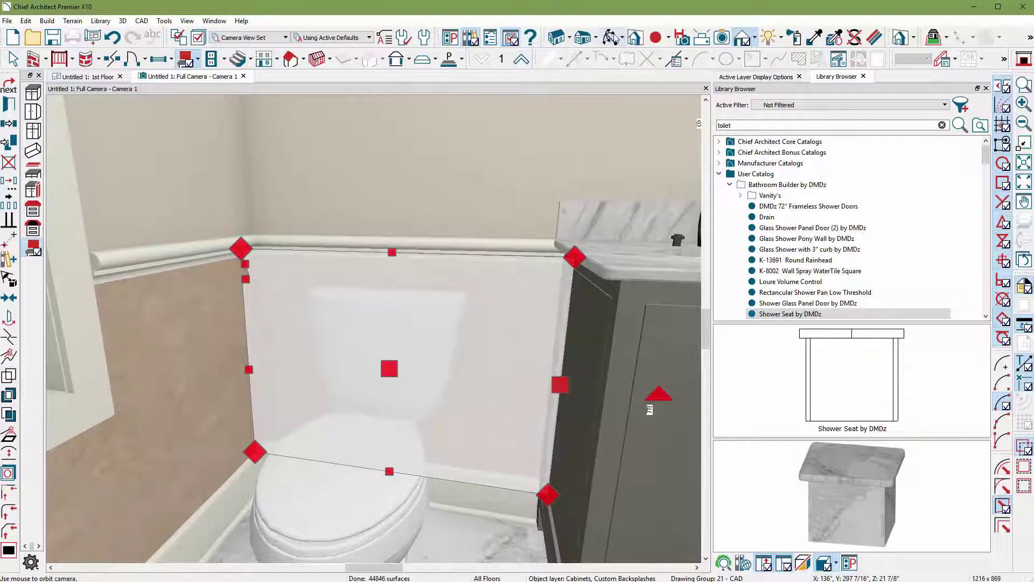
# Step: Search the material library for "bead" and paint the backsplashes on the window wall, toilet wall and opposite side wall with Beaded Porch Panel
pyautogui.click(611, 37)
pyautogui.scroll(-5, 436, 203)
pyautogui.moveTo(527, 299); pyautogui.dragTo(397, 312)
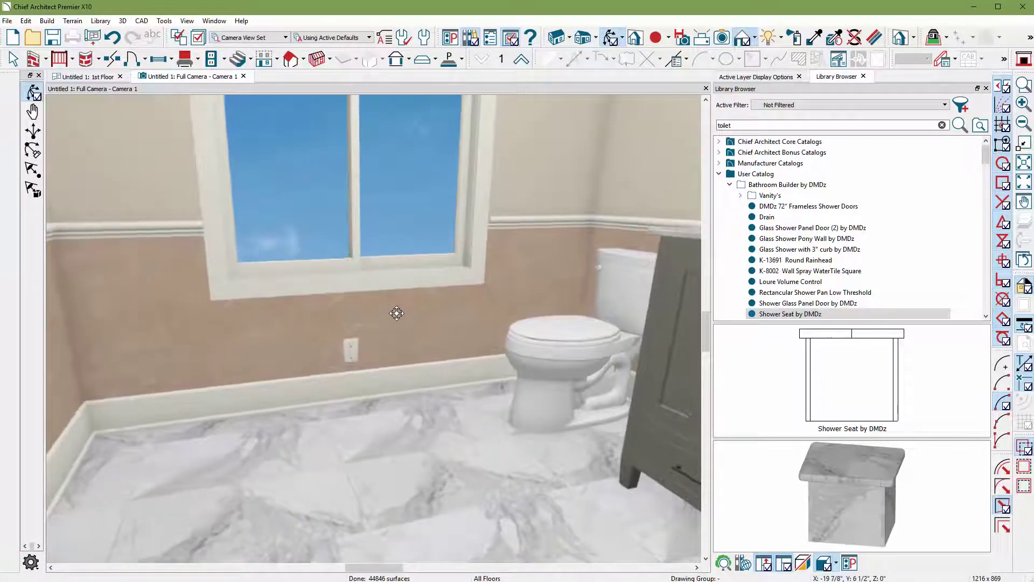
pyautogui.click(794, 37)
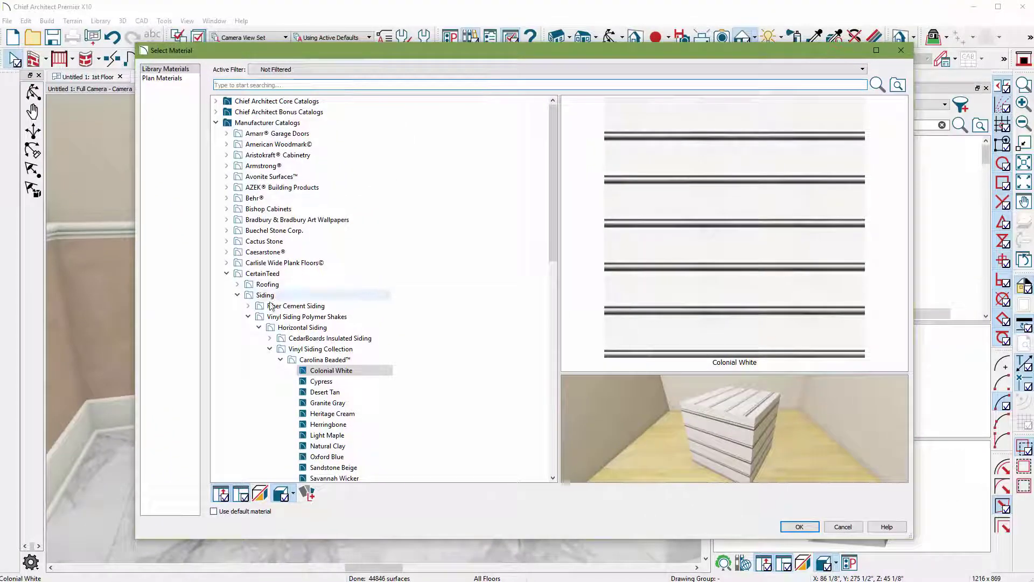
pyautogui.click(249, 317)
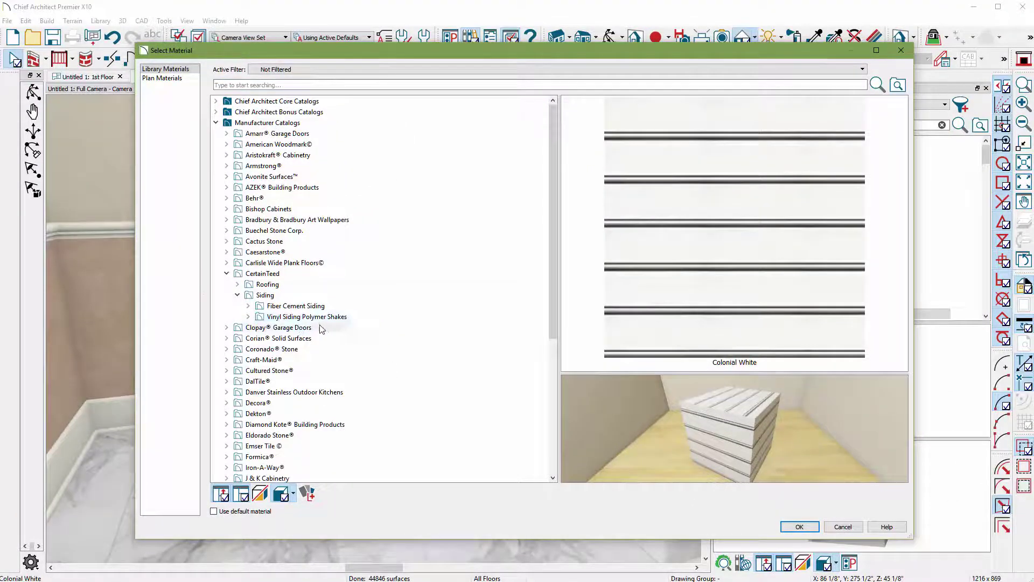
pyautogui.click(246, 86)
pyautogui.write('bead')
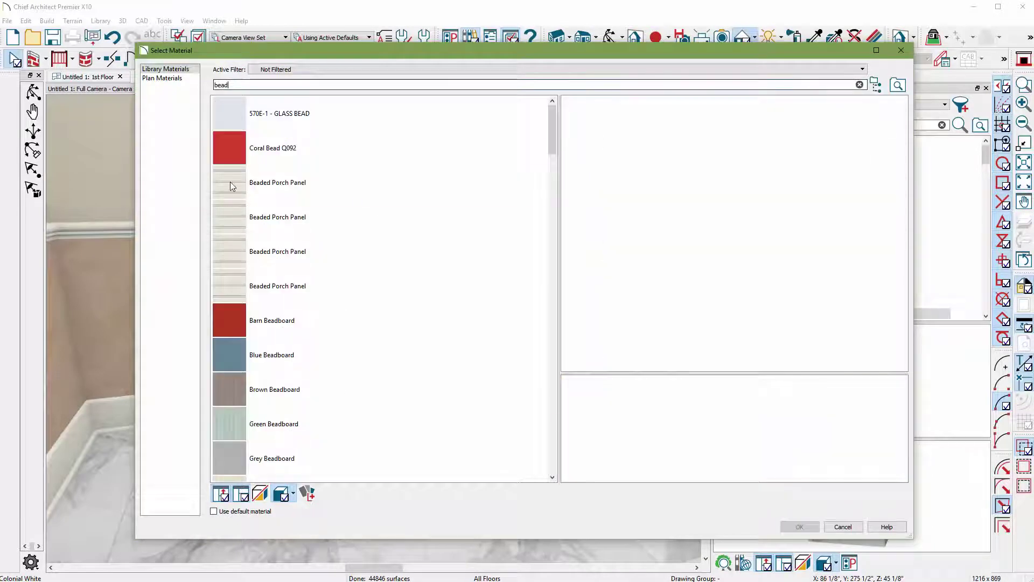
pyautogui.click(231, 184)
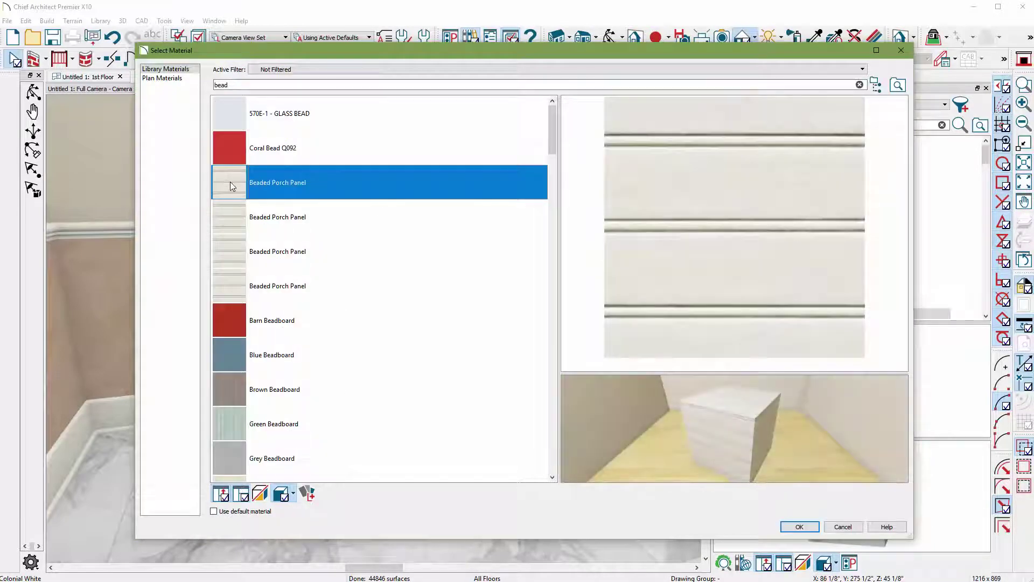
pyautogui.click(799, 526)
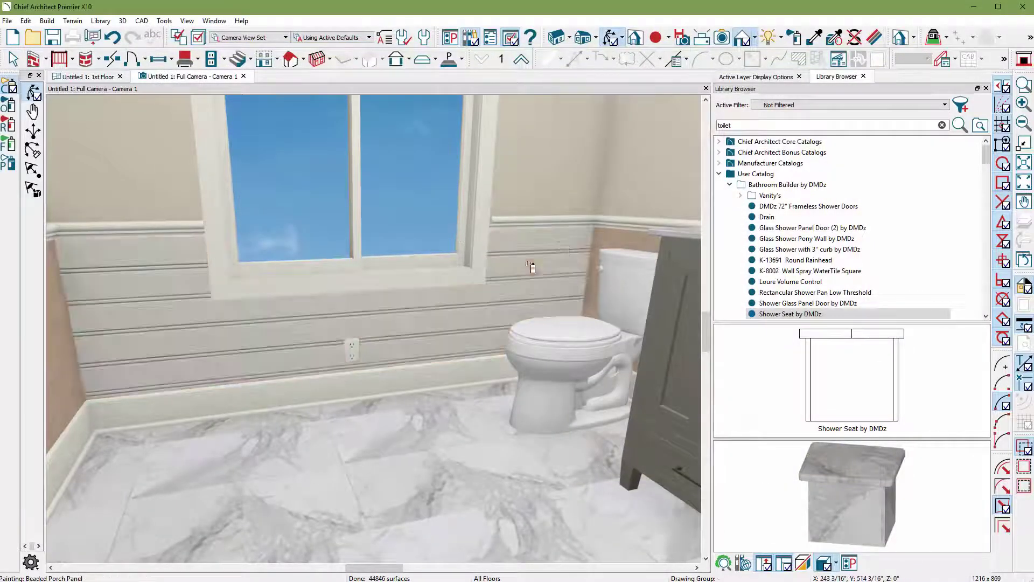
pyautogui.click(529, 267)
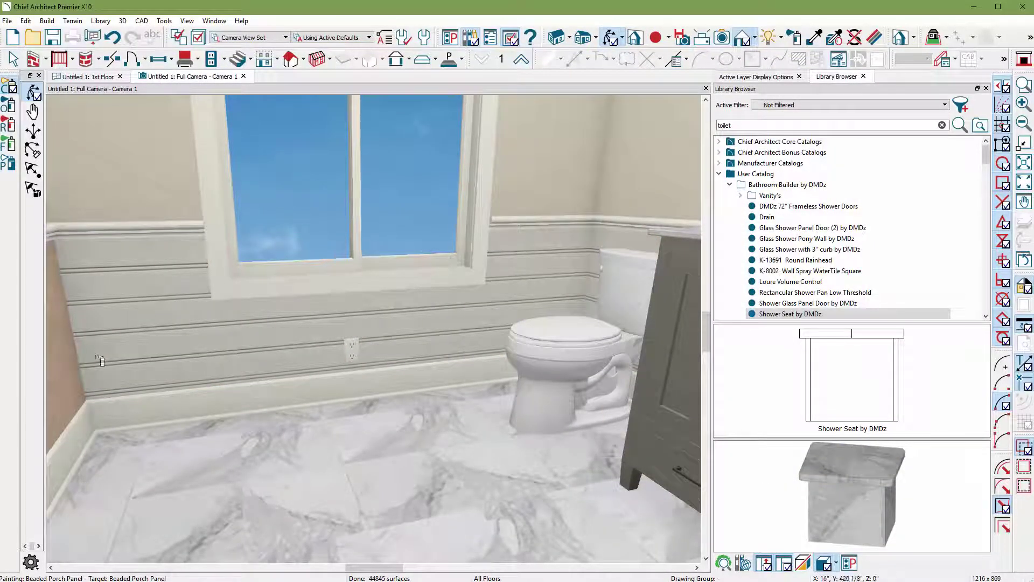
pyautogui.click(75, 394)
# Step: Open the definition of the wainscoting's Beaded Porch Panel material and set its pattern angle to 90°
pyautogui.click(612, 38)
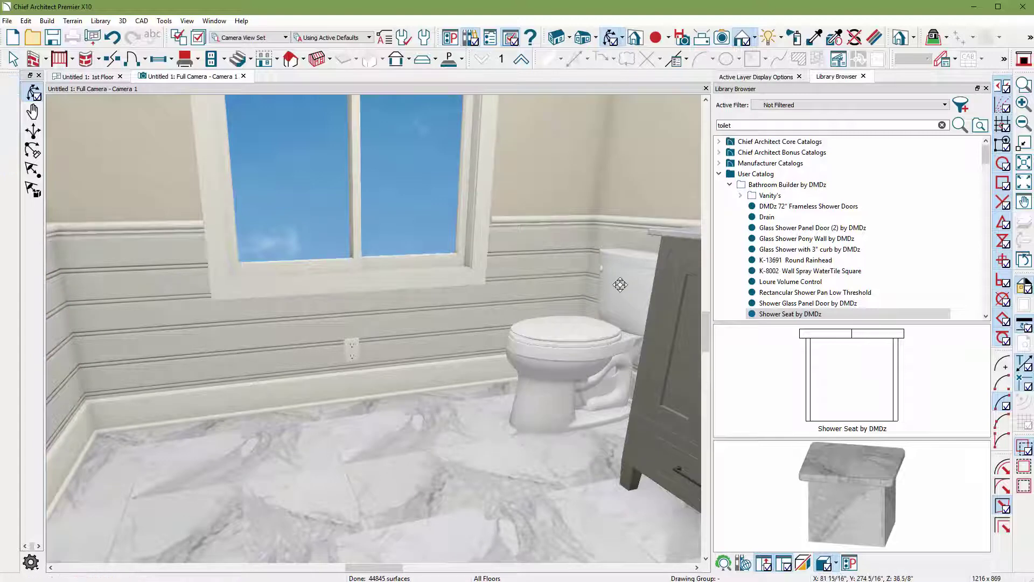
pyautogui.moveTo(616, 284); pyautogui.dragTo(517, 291)
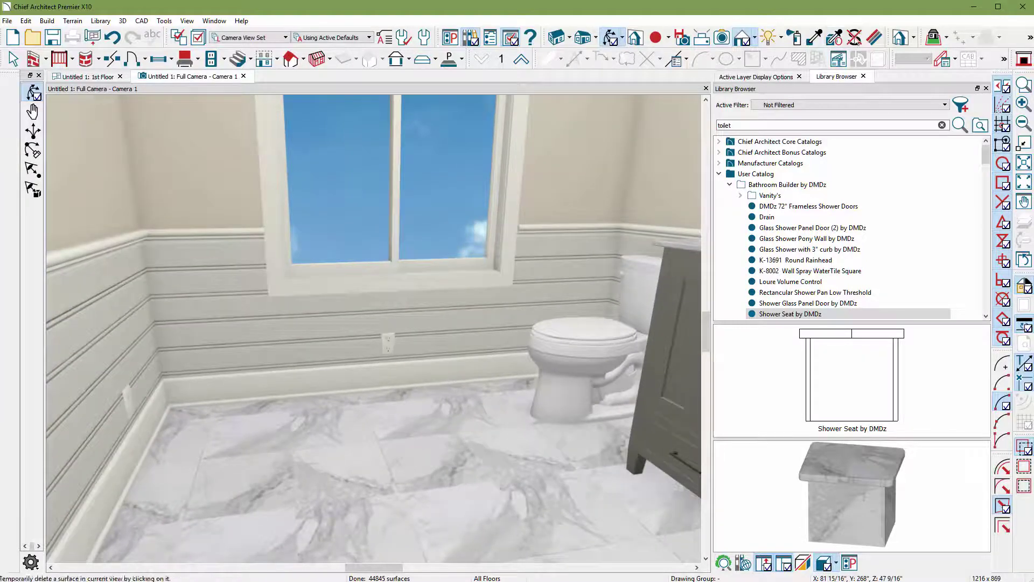
pyautogui.click(875, 37)
pyautogui.click(215, 286)
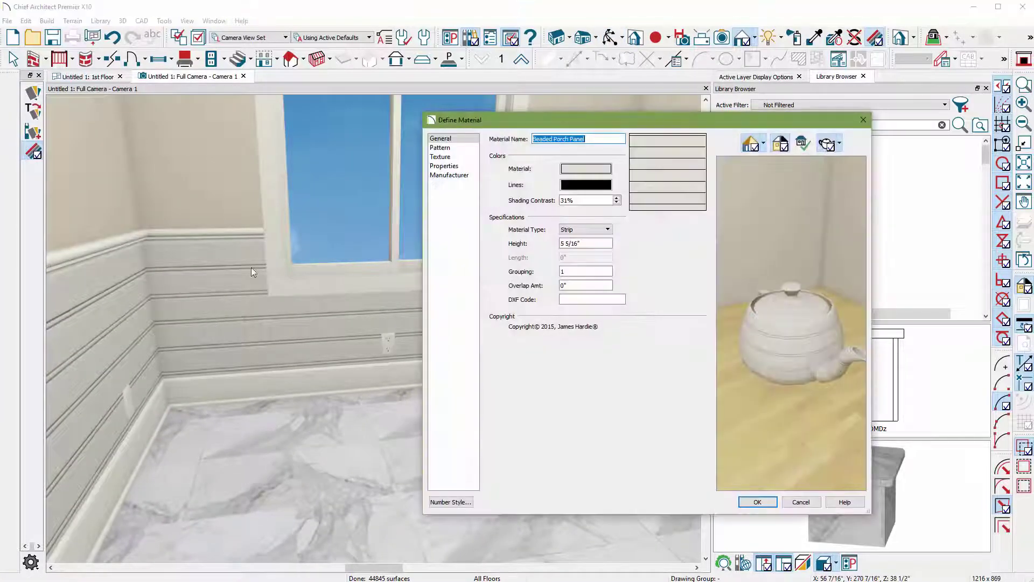
pyautogui.click(440, 148)
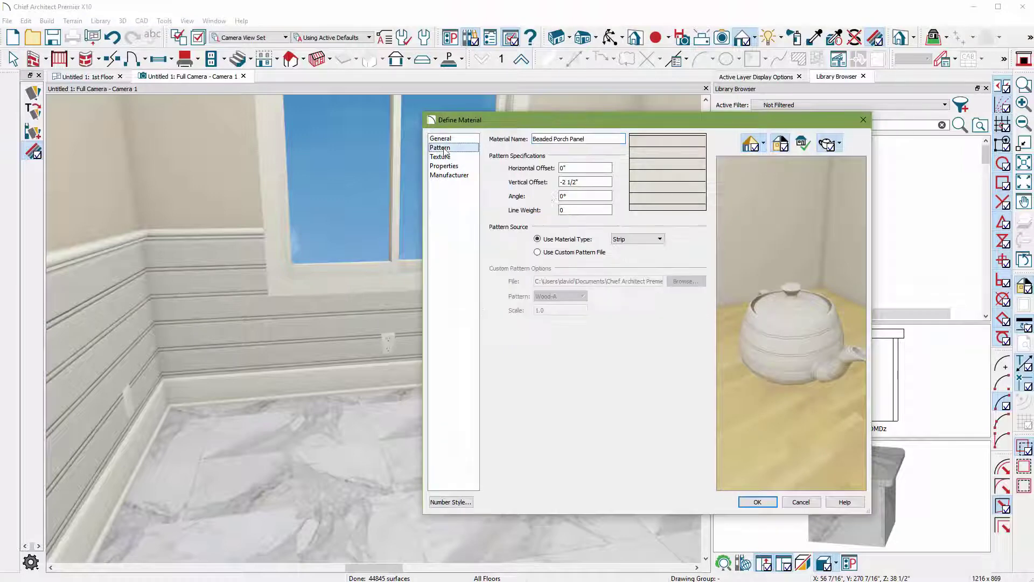
pyautogui.moveTo(579, 196); pyautogui.dragTo(497, 192)
pyautogui.write('90')
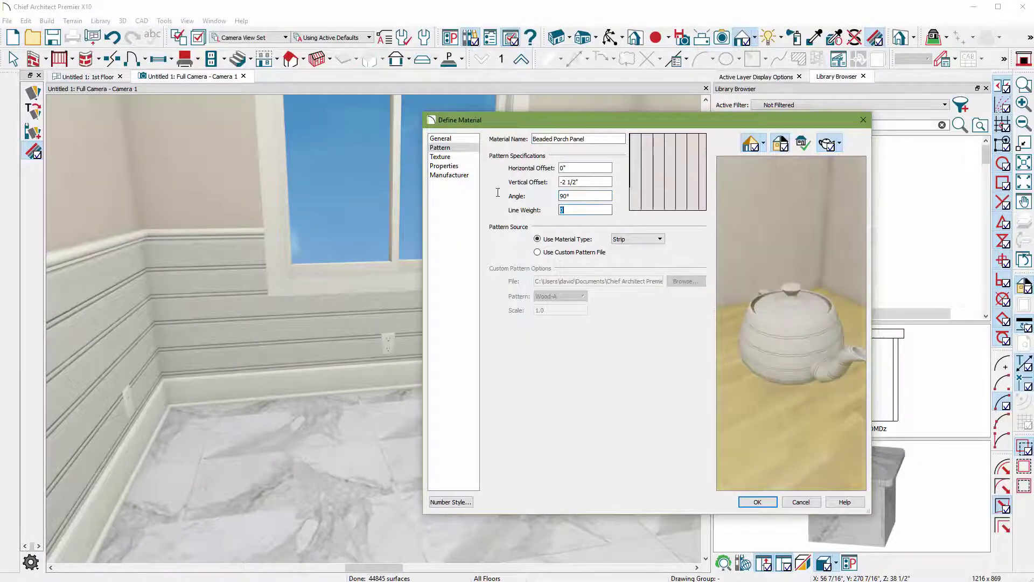
# Step: Set the Beaded Porch Panel texture to a 90° angle and an 8" scale, keeping the aspect ratio, and apply the changes
pyautogui.click(440, 157)
pyautogui.moveTo(574, 196); pyautogui.dragTo(492, 196)
pyautogui.write('90')
pyautogui.press('Tab')
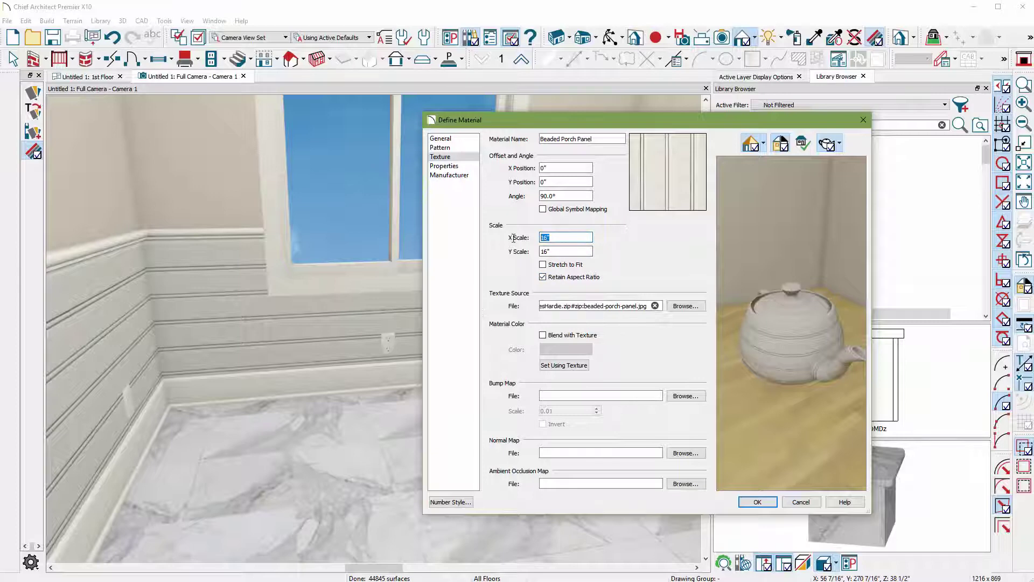
pyautogui.write('8')
pyautogui.press('Return')
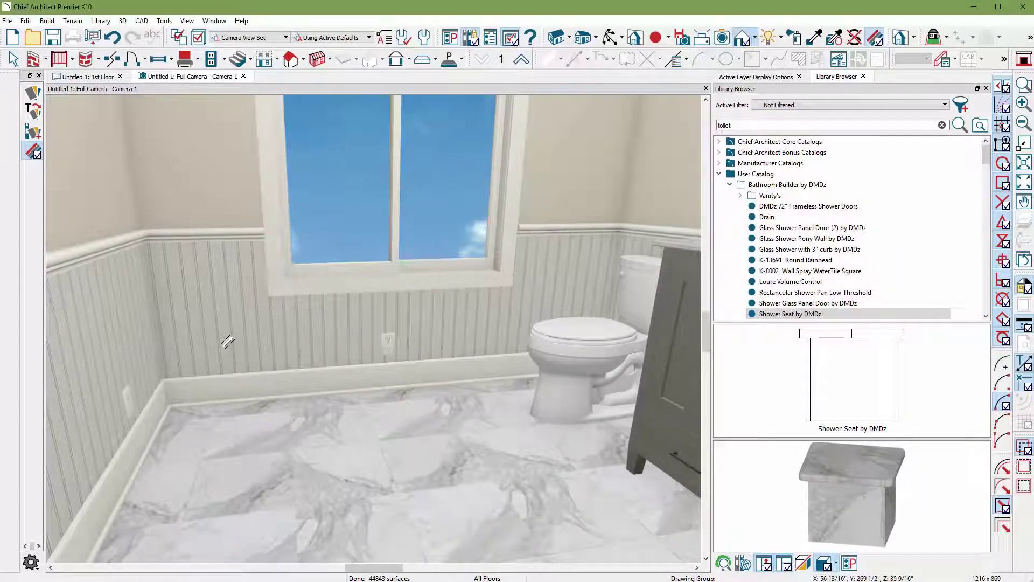
# Step: Save the chair rail's Color - Bone material color as a custom color
pyautogui.click(237, 241)
pyautogui.click(607, 115)
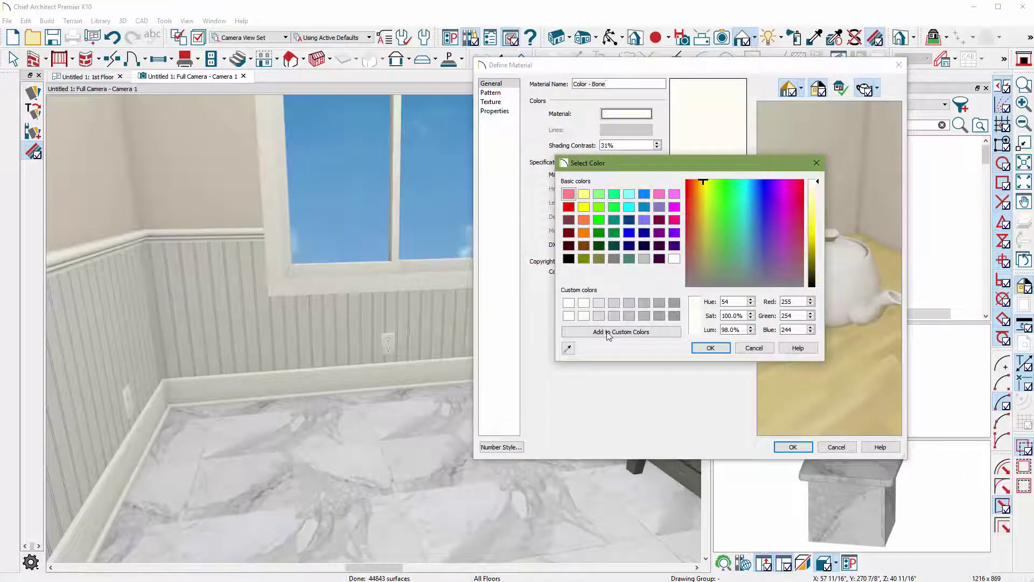
pyautogui.click(608, 332)
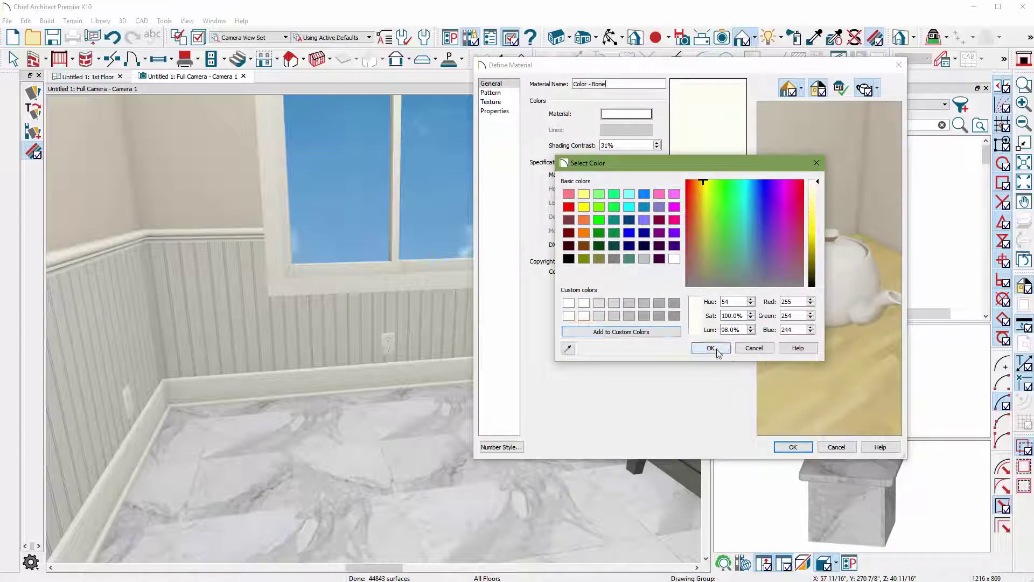
pyautogui.click(711, 348)
pyautogui.click(793, 446)
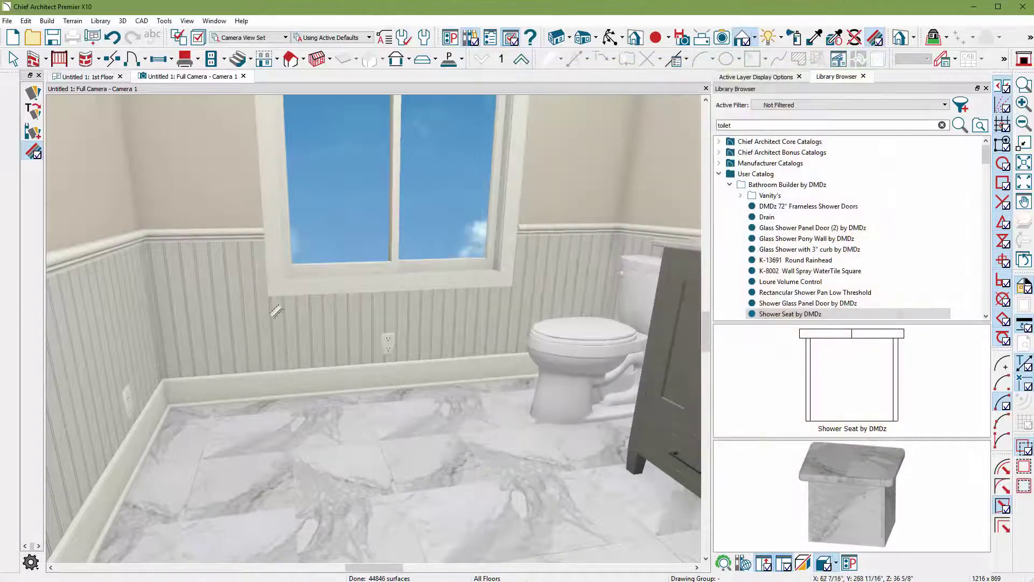
# Step: Blend the Beaded Porch Panel texture with the saved bone custom color so the wainscoting matches the chair rail
pyautogui.click(235, 313)
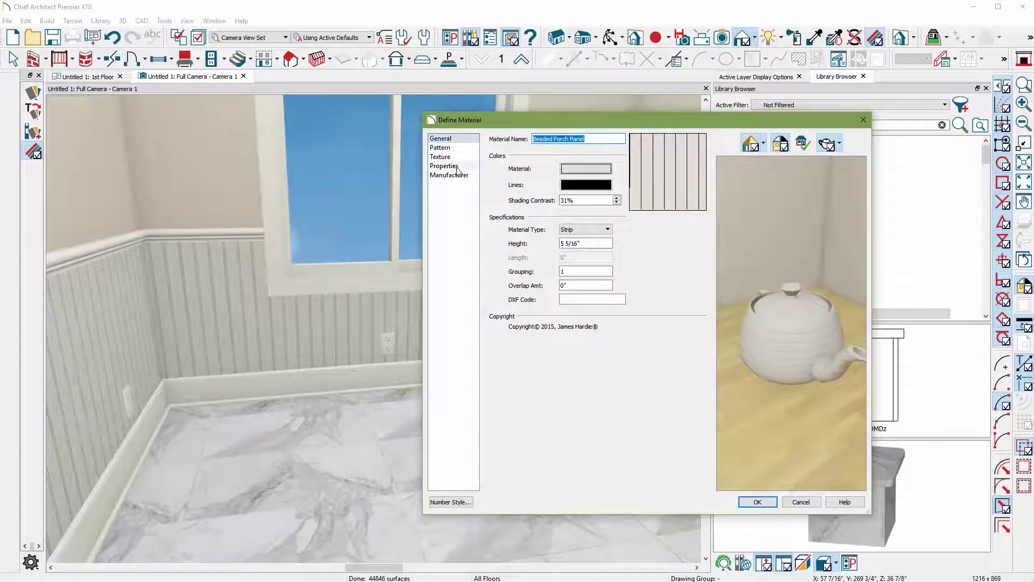
pyautogui.click(456, 157)
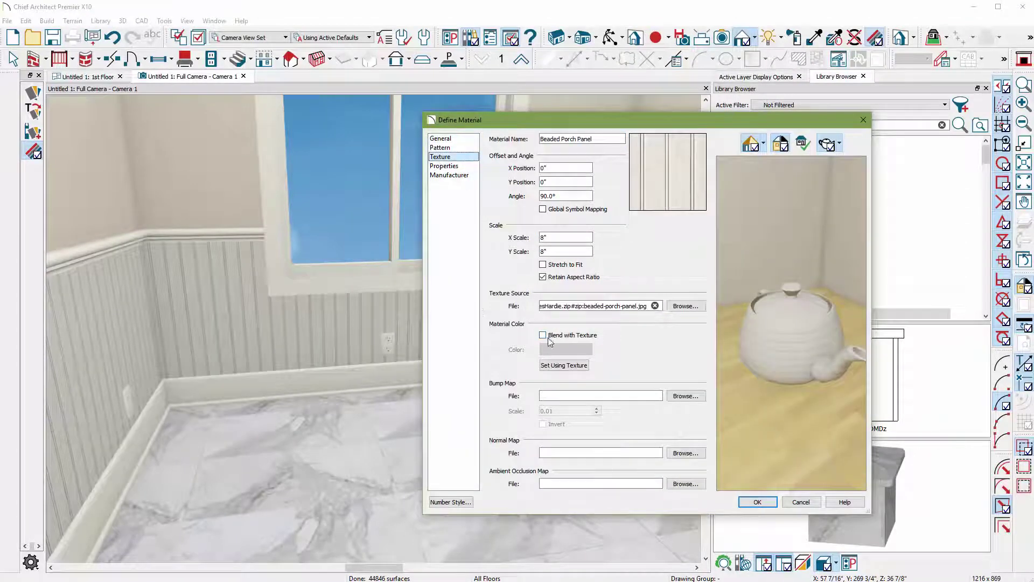
pyautogui.click(548, 337)
pyautogui.click(552, 352)
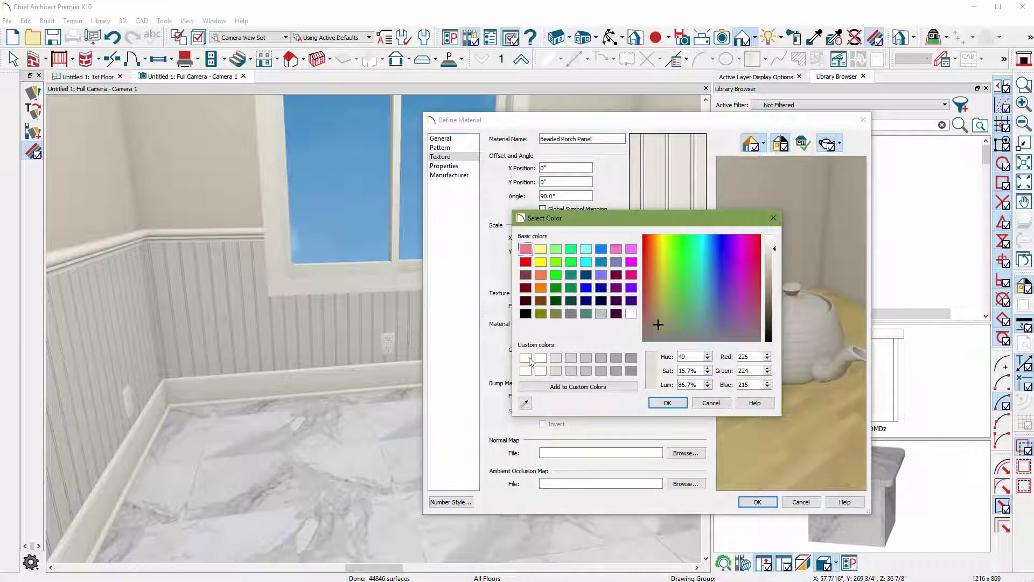
pyautogui.click(529, 358)
pyautogui.click(668, 403)
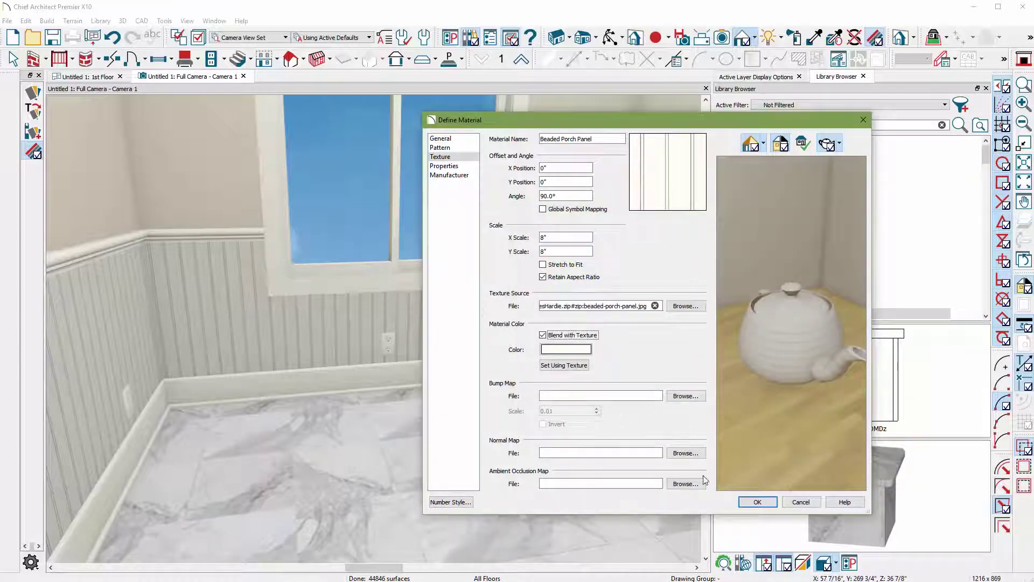
pyautogui.click(757, 502)
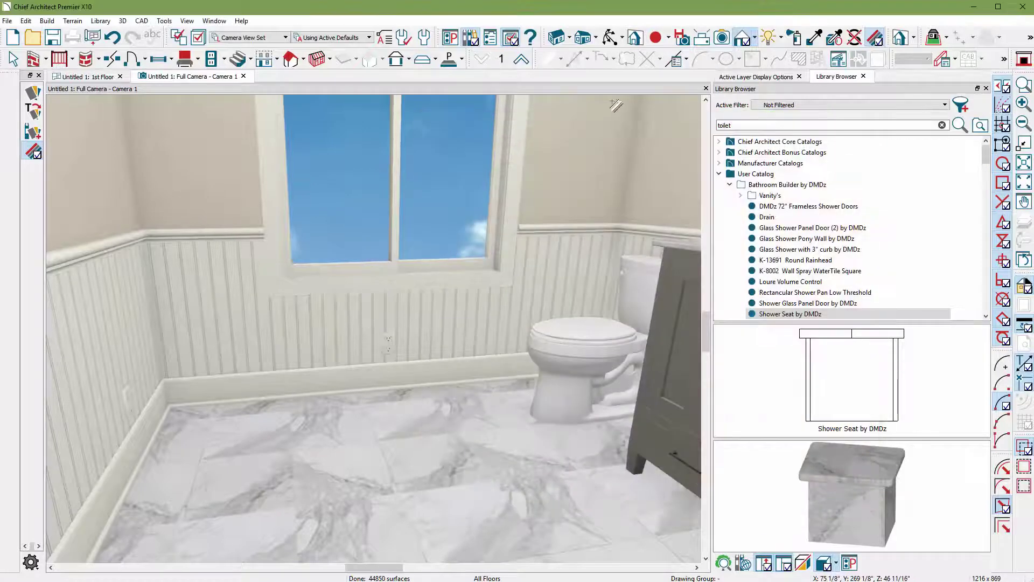
pyautogui.click(609, 37)
pyautogui.moveTo(452, 315); pyautogui.dragTo(418, 310)
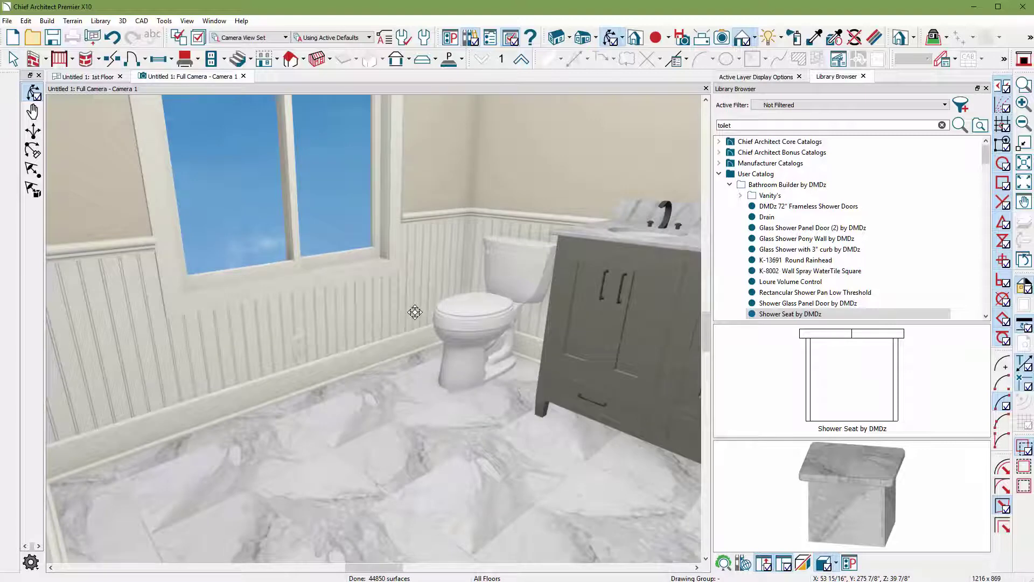